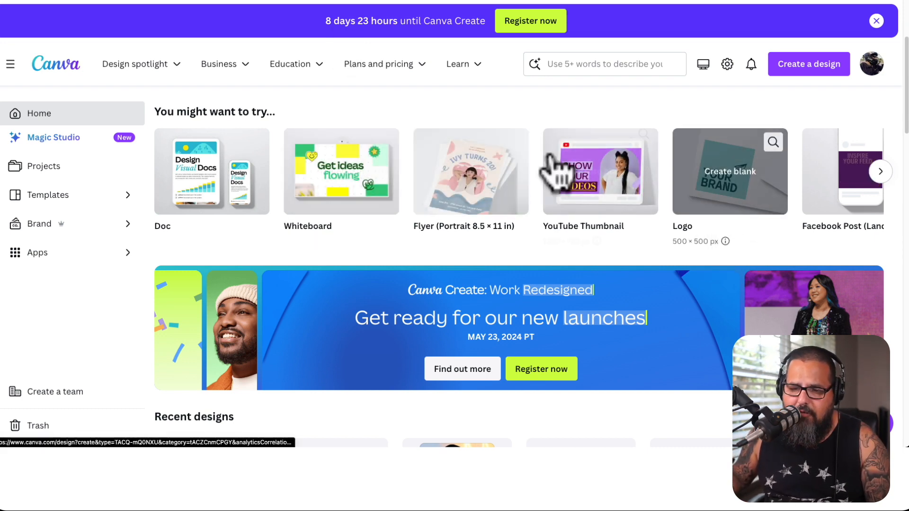
# Open the YouTube Thumbnail template collection from the template search suggestions
pyautogui.scroll(-3, 533, 225)
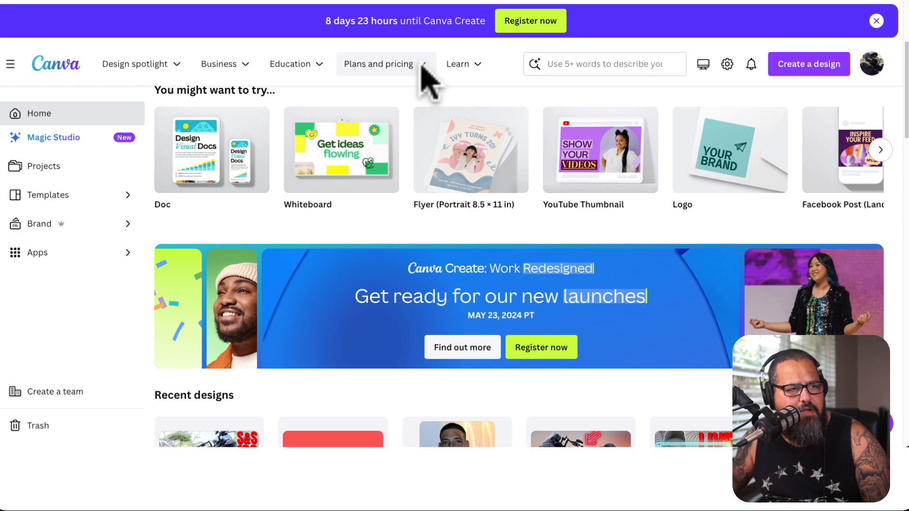
pyautogui.click(428, 71)
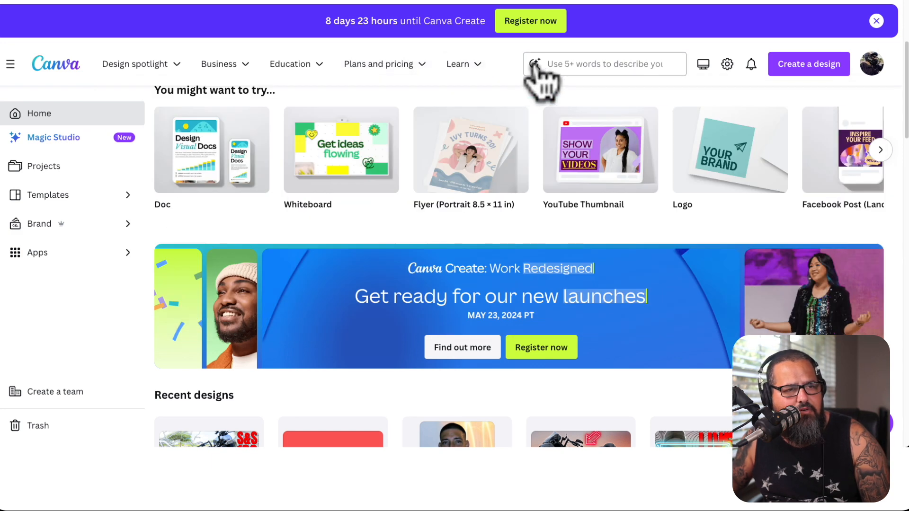
pyautogui.click(580, 64)
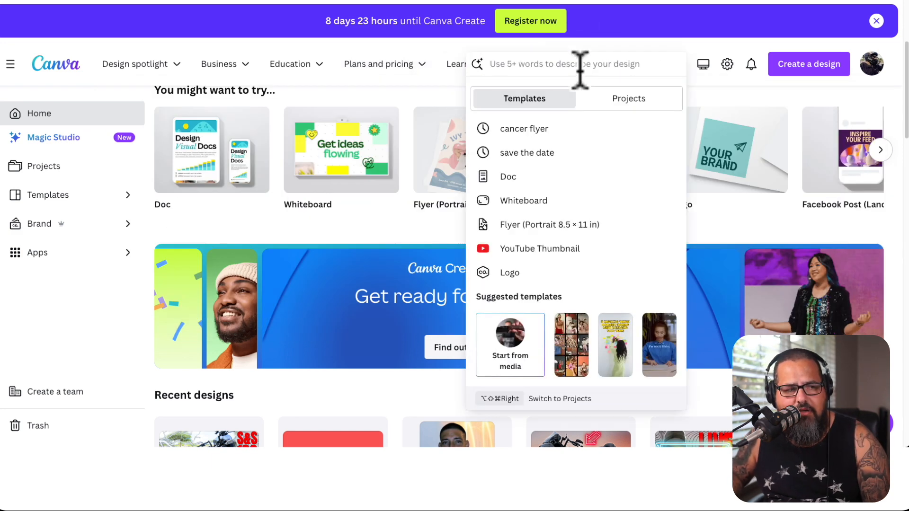
pyautogui.click(560, 247)
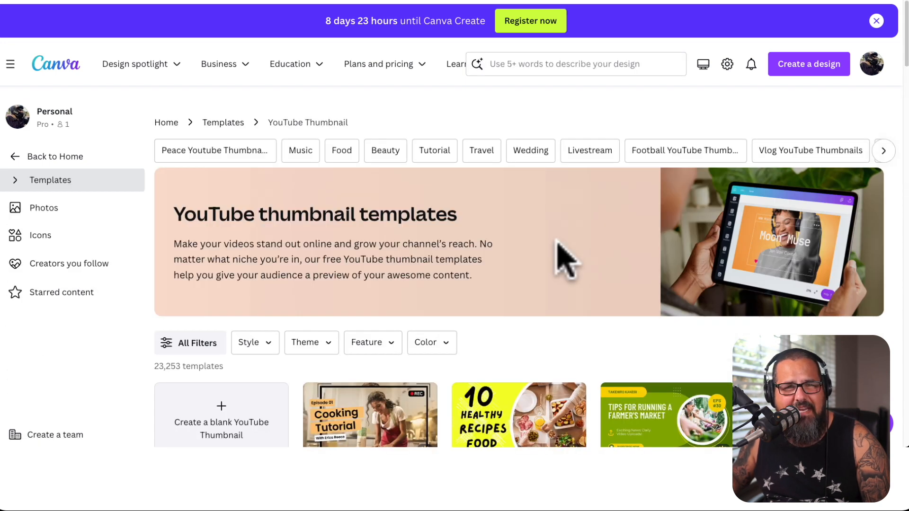
# Open the Yellow Modern Cooking Tutorial template for customizing and select its COOKING TUTORIAL heading
pyautogui.scroll(-3, 560, 240)
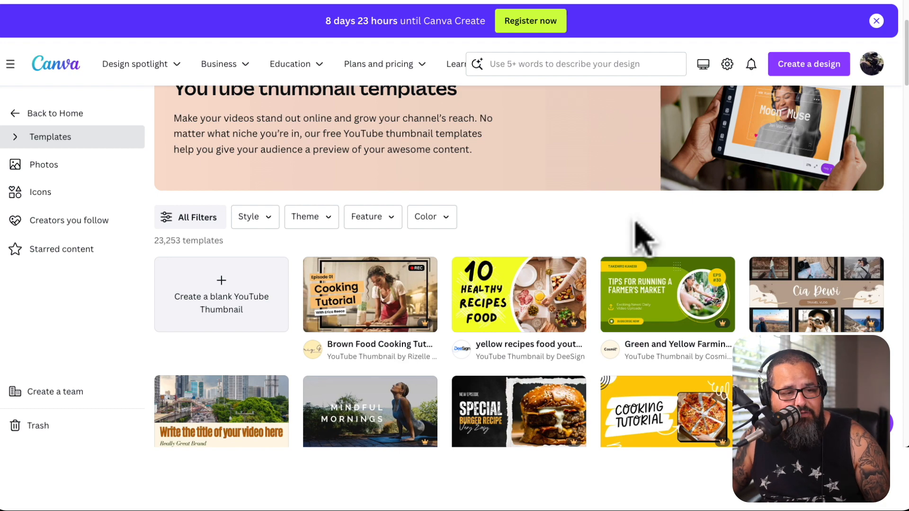
pyautogui.scroll(-2, 637, 223)
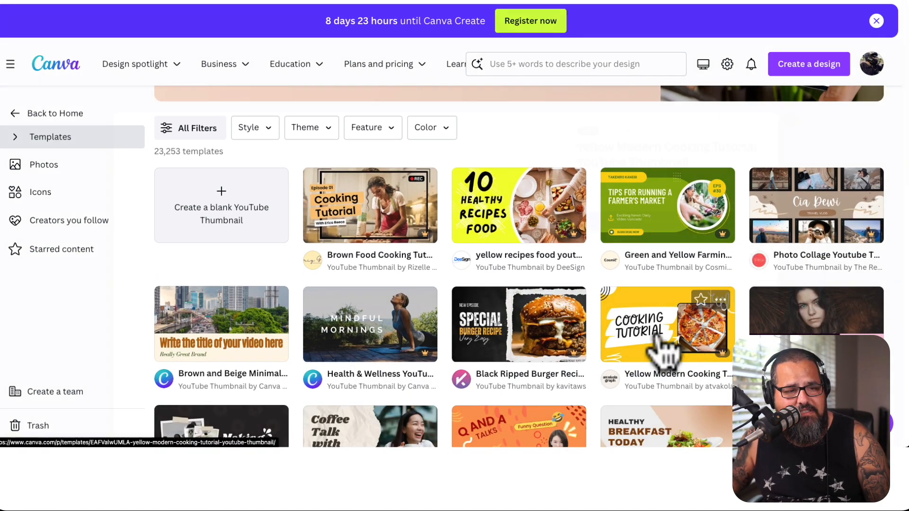
pyautogui.click(663, 334)
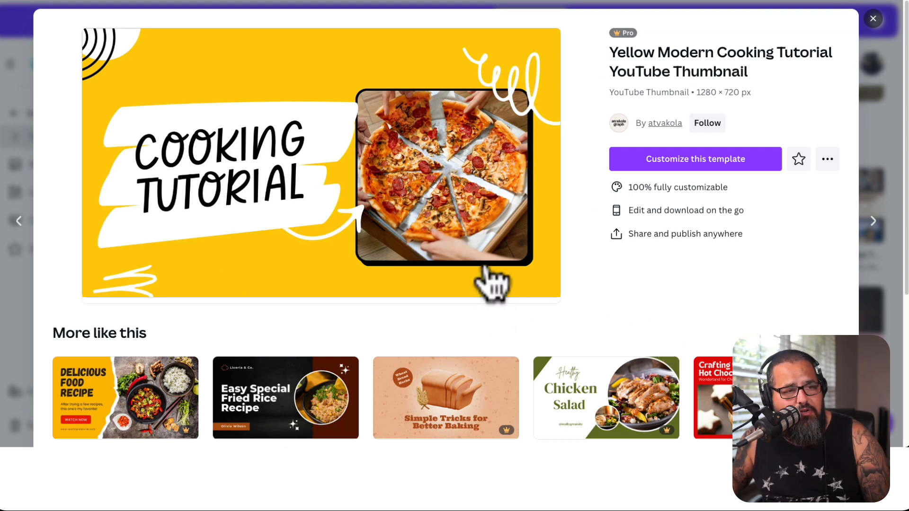
pyautogui.click(726, 163)
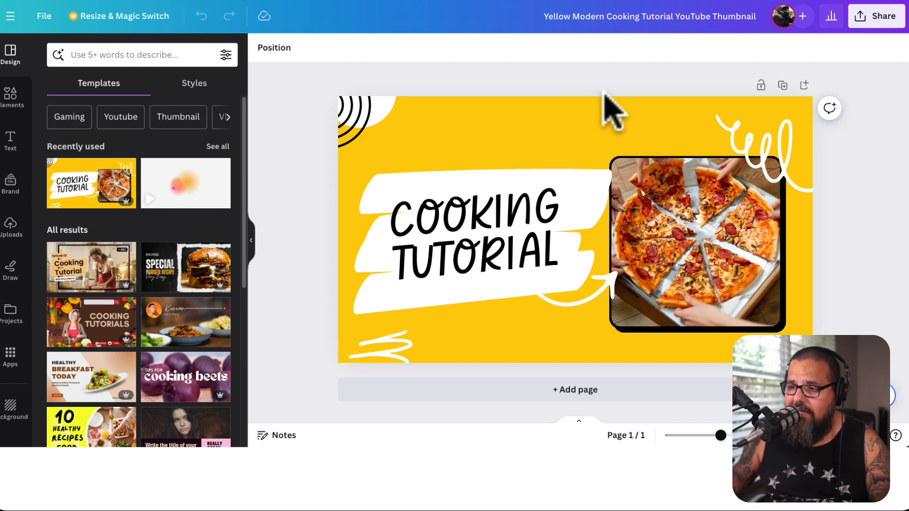
pyautogui.click(537, 214)
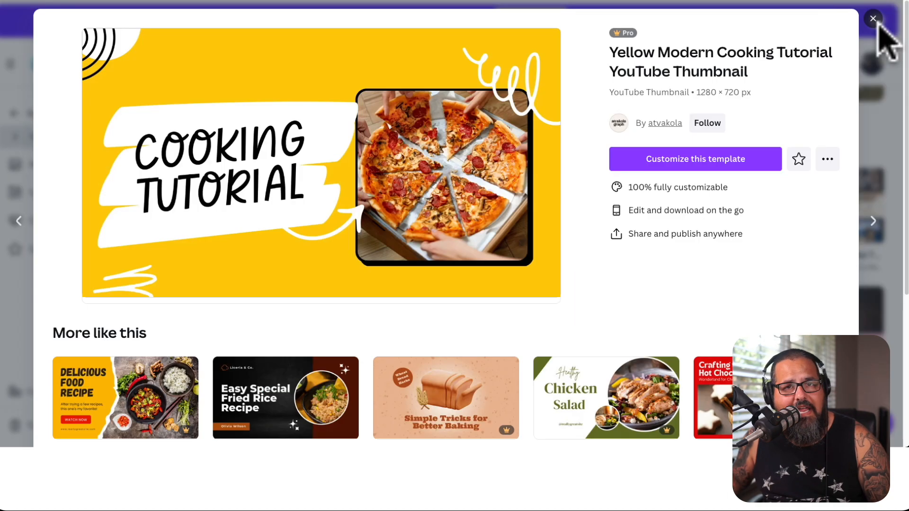
# Leave the cooking template, create a blank YouTube thumbnail and show the available design elements
pyautogui.click(883, 30)
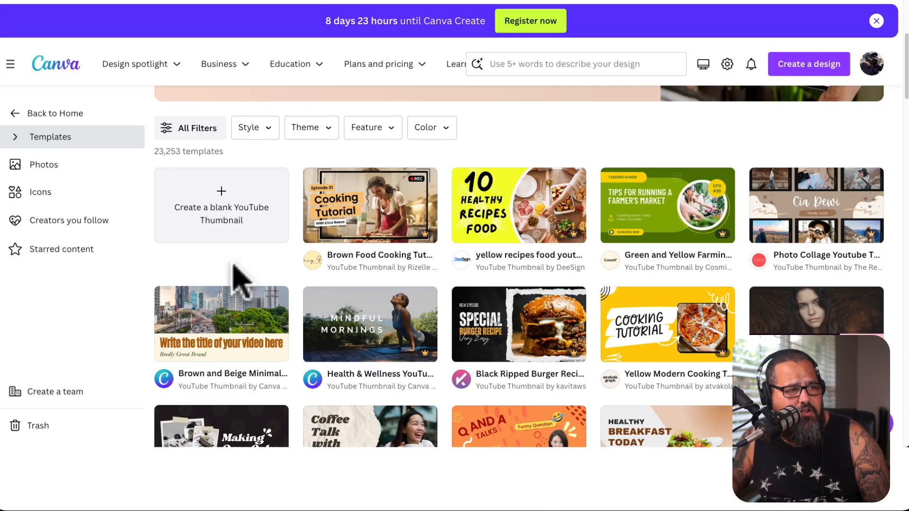
pyautogui.click(237, 237)
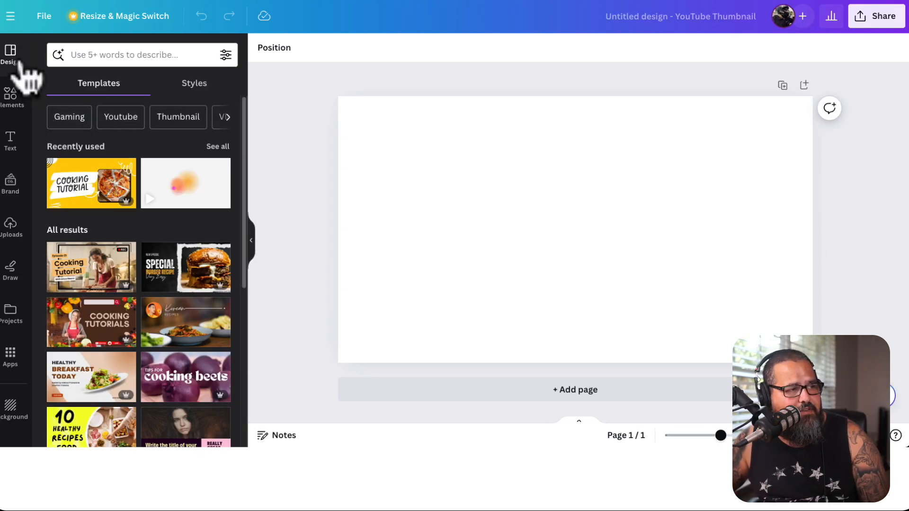
pyautogui.click(13, 95)
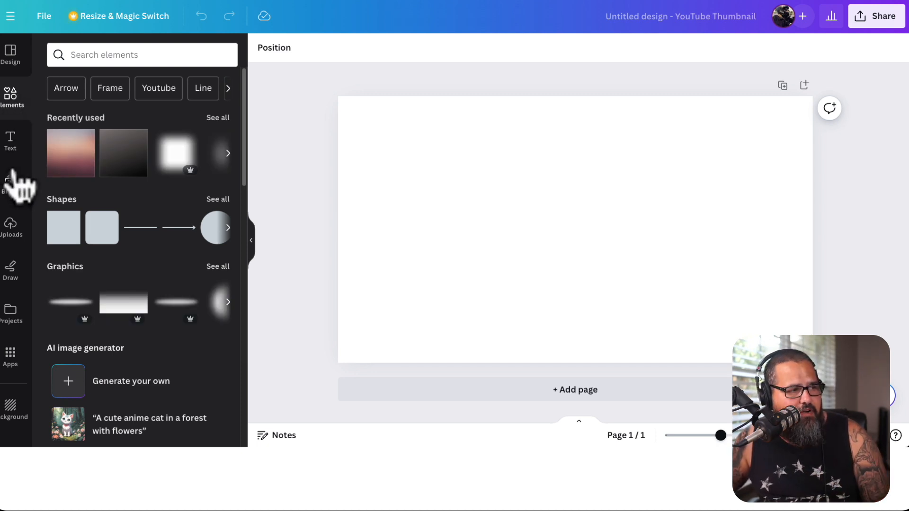
# Add the uploaded knife photo to the page, then enlarge and position it to cover the whole thumbnail
pyautogui.click(14, 232)
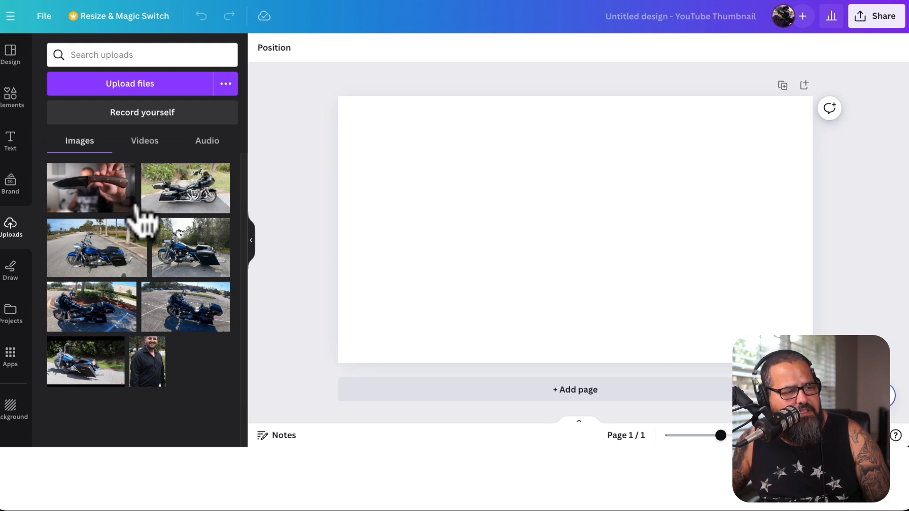
pyautogui.click(122, 192)
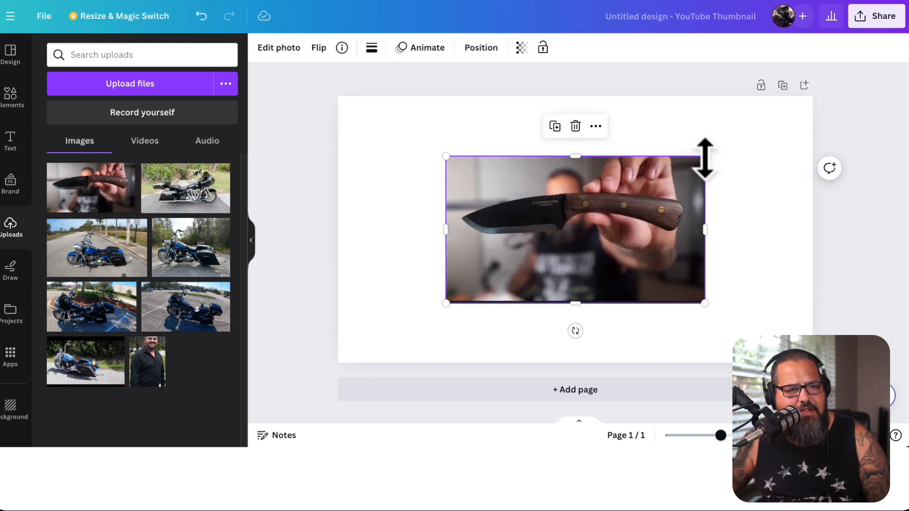
pyautogui.moveTo(705, 158); pyautogui.dragTo(821, 90)
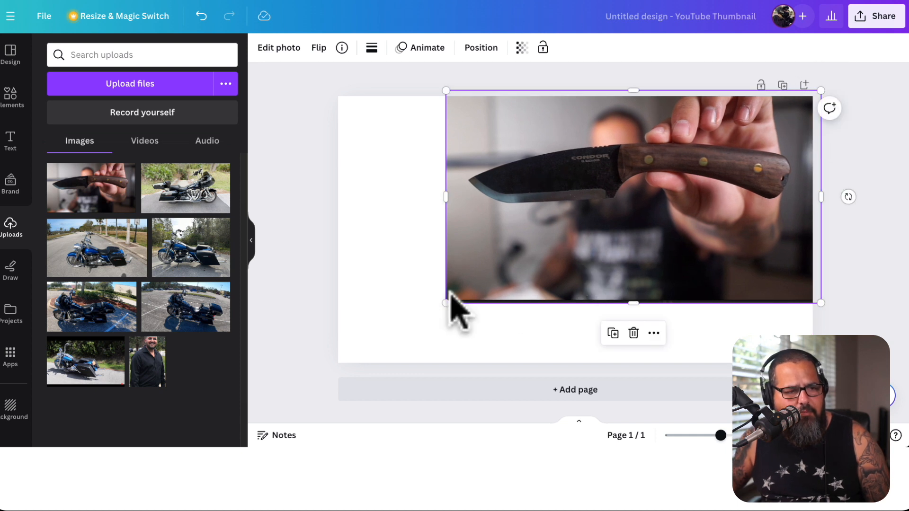
pyautogui.moveTo(446, 303); pyautogui.dragTo(456, 321)
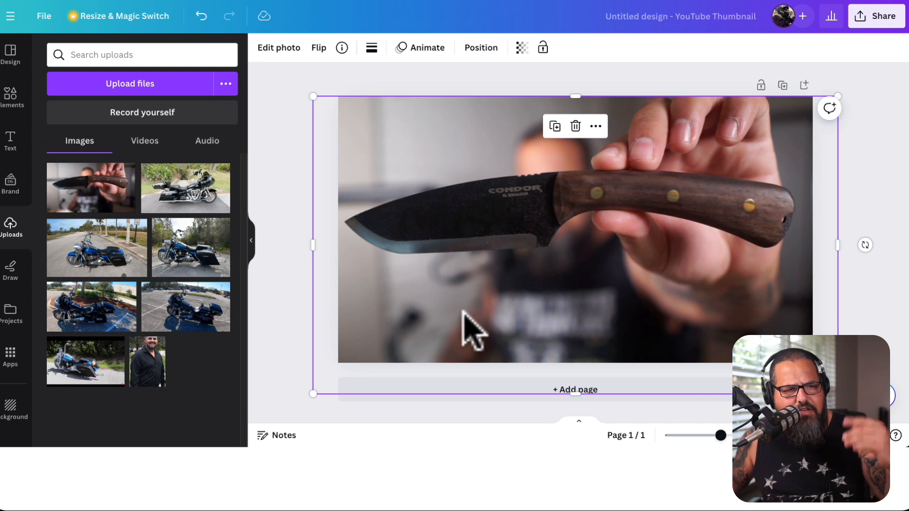
pyautogui.moveTo(524, 296); pyautogui.dragTo(523, 288)
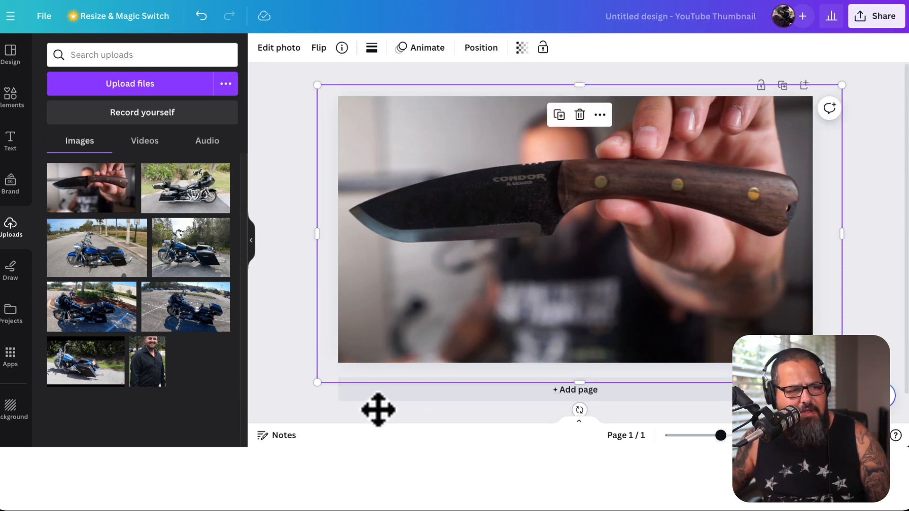
pyautogui.moveTo(315, 384); pyautogui.dragTo(312, 387)
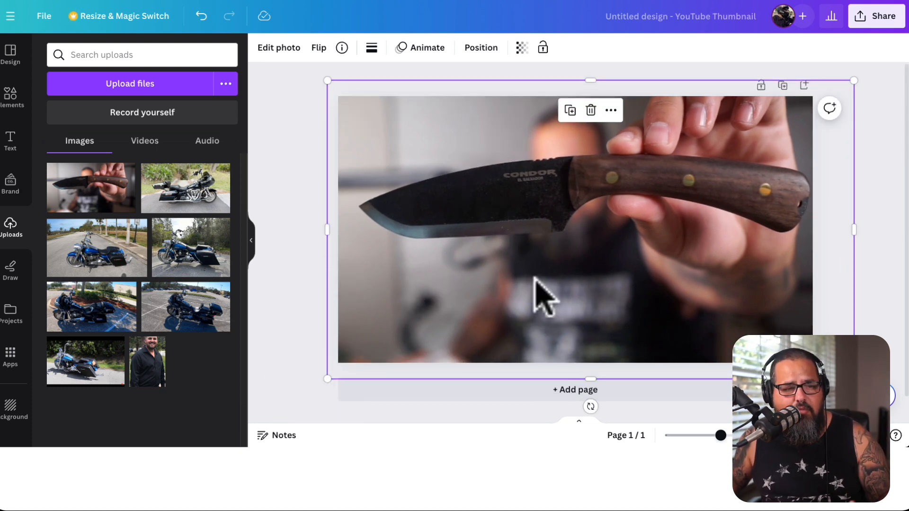
# Add the BAKED FRESH font combination and shrink it into the area below the knife handle
pyautogui.click(9, 140)
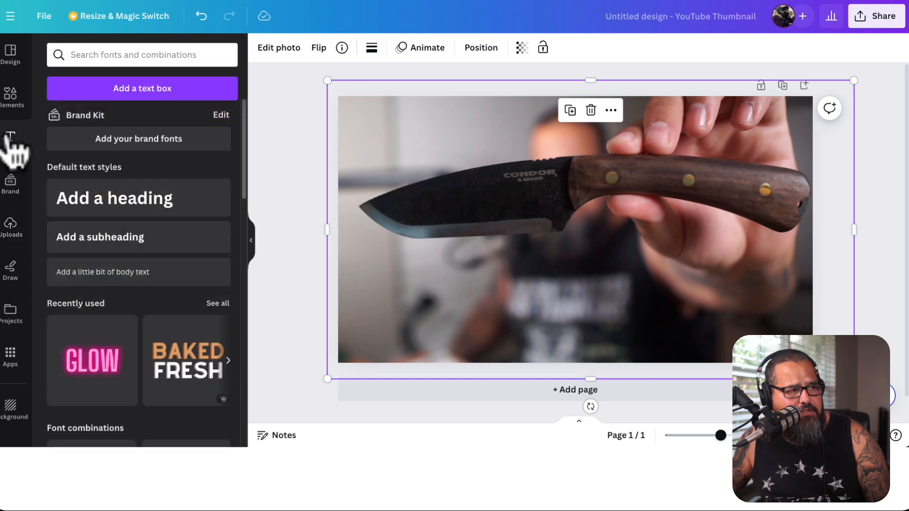
pyautogui.click(183, 364)
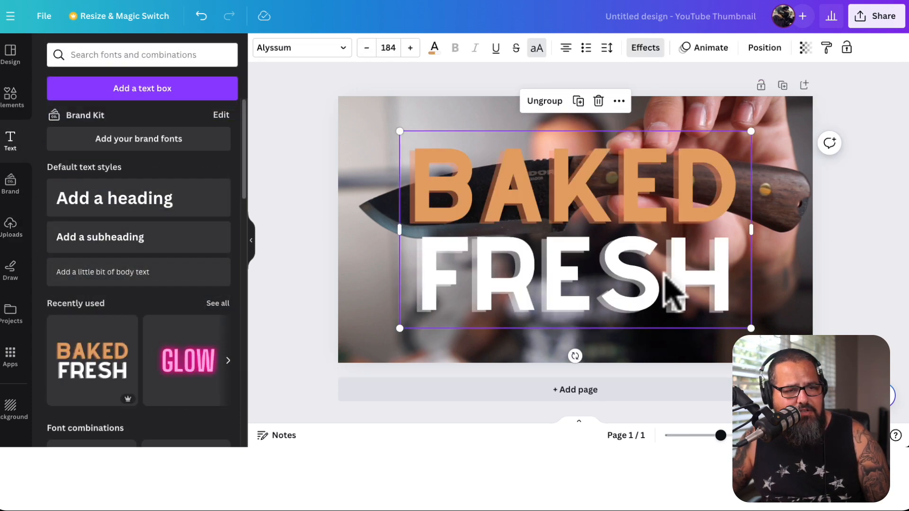
pyautogui.moveTo(618, 227); pyautogui.dragTo(645, 254)
pyautogui.moveTo(777, 158); pyautogui.dragTo(643, 234)
# Change the two text lines to KNIFE and REVIEW, widening the group and moving it into the photo's lower right corner
pyautogui.moveTo(506, 319); pyautogui.dragTo(634, 307)
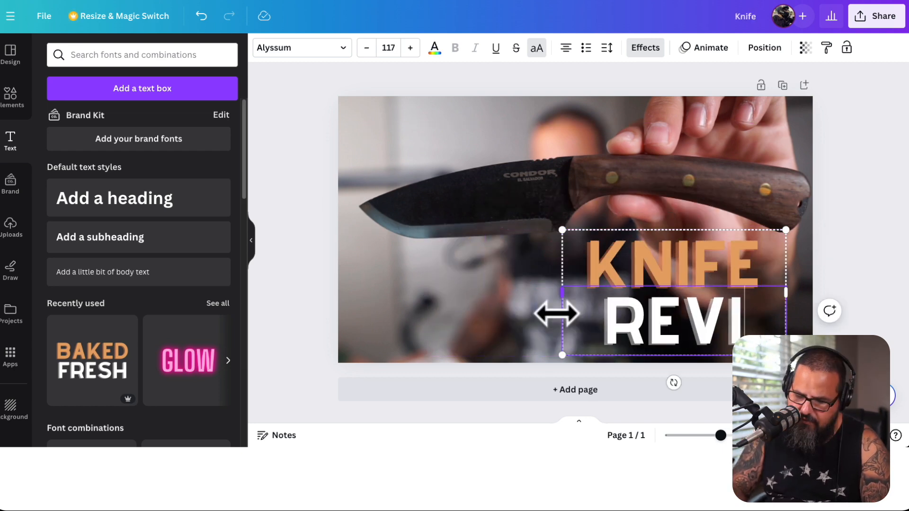
pyautogui.moveTo(554, 312); pyautogui.dragTo(533, 320)
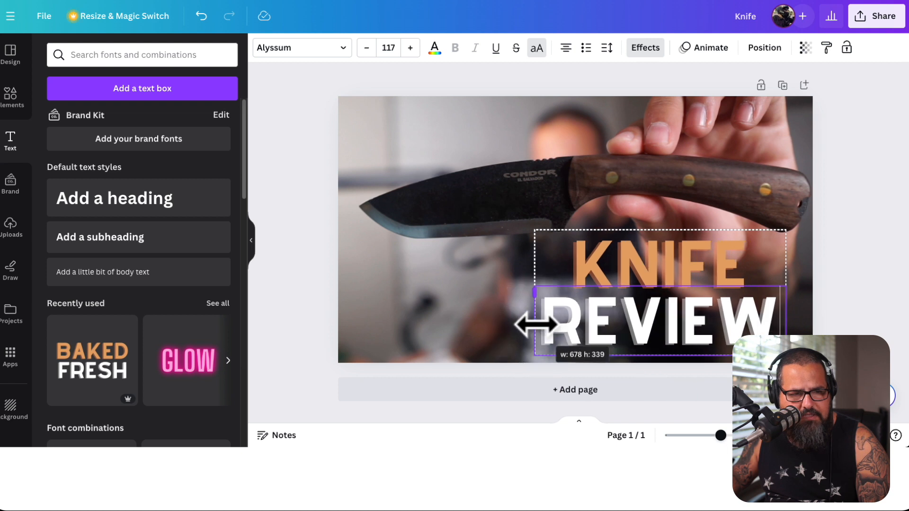
pyautogui.moveTo(742, 287); pyautogui.dragTo(765, 289)
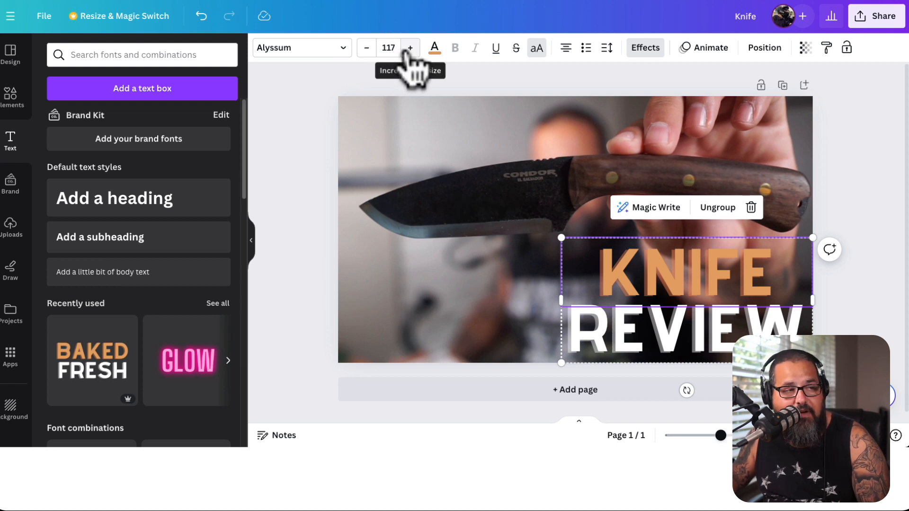
# Try the Didact Gothic font on the KNIFE line and switch it back to Alyssum
pyautogui.click(313, 52)
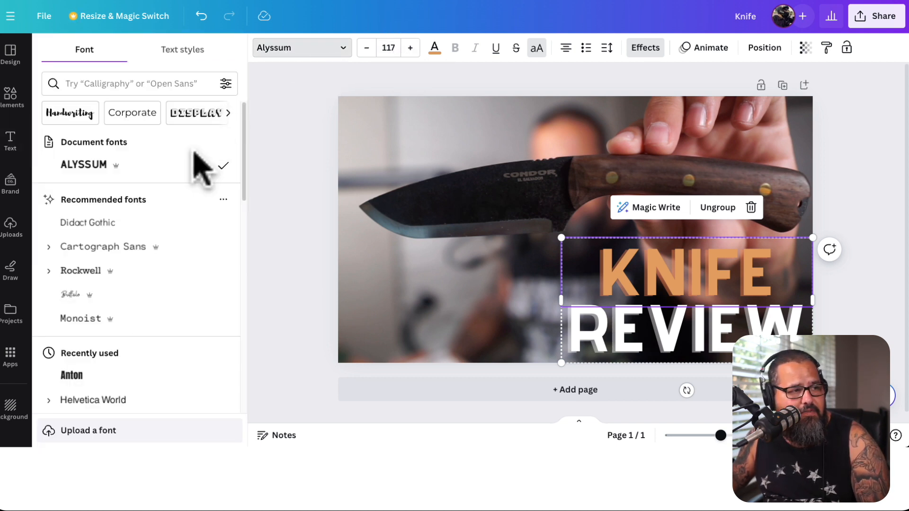
pyautogui.click(135, 227)
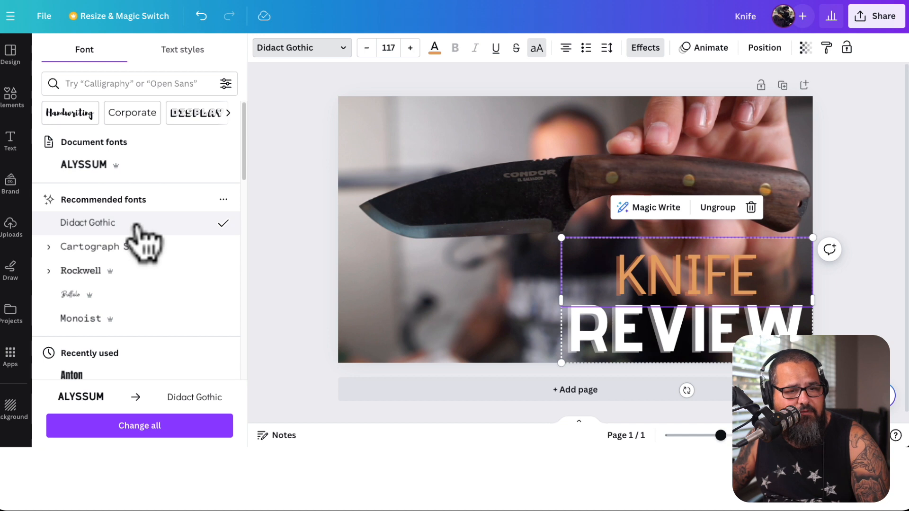
pyautogui.click(131, 172)
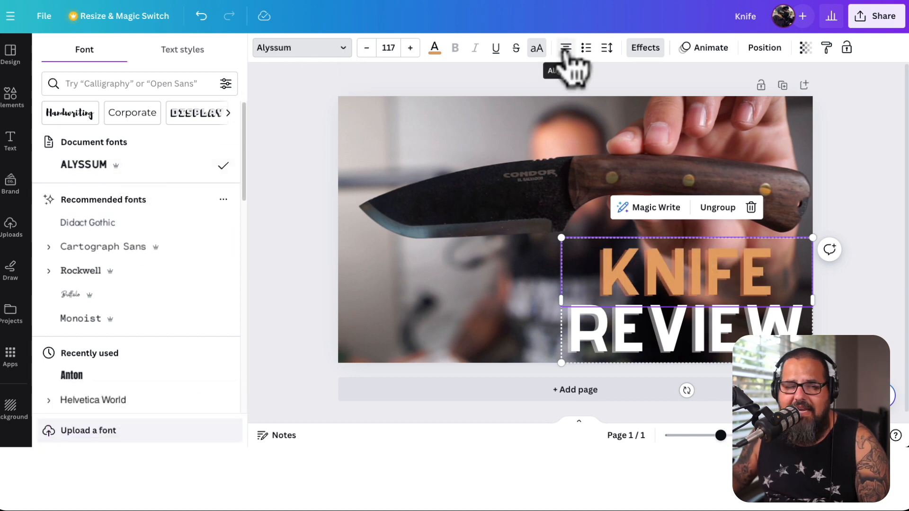
# Left-align the KNIFE line and try the Lift and Outline text effects on it
pyautogui.click(566, 49)
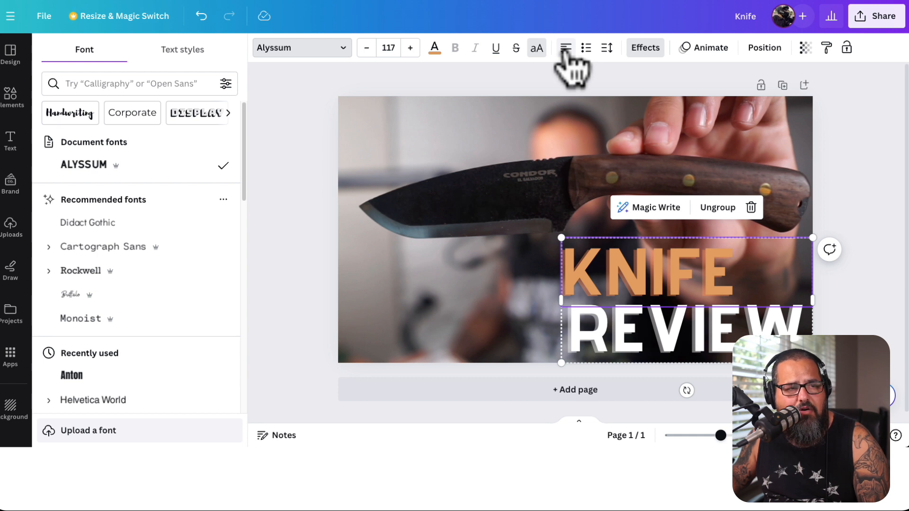
pyautogui.click(645, 49)
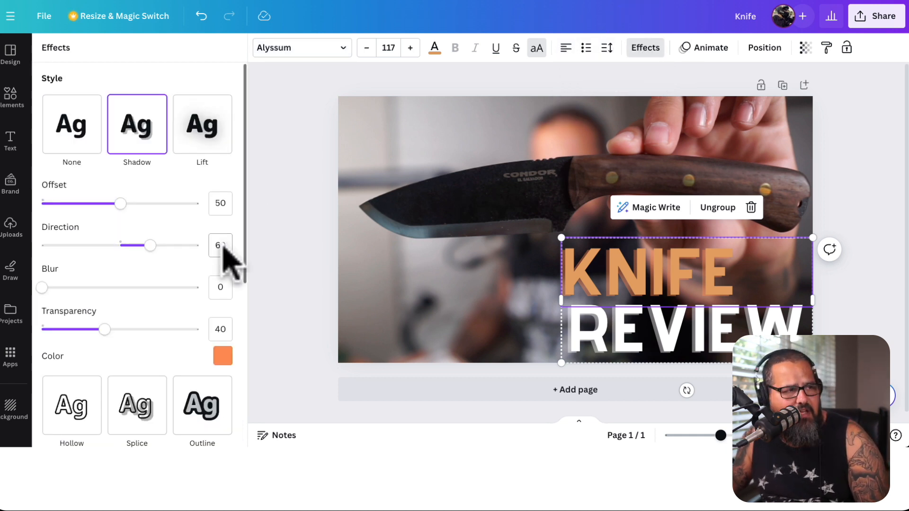
pyautogui.click(198, 134)
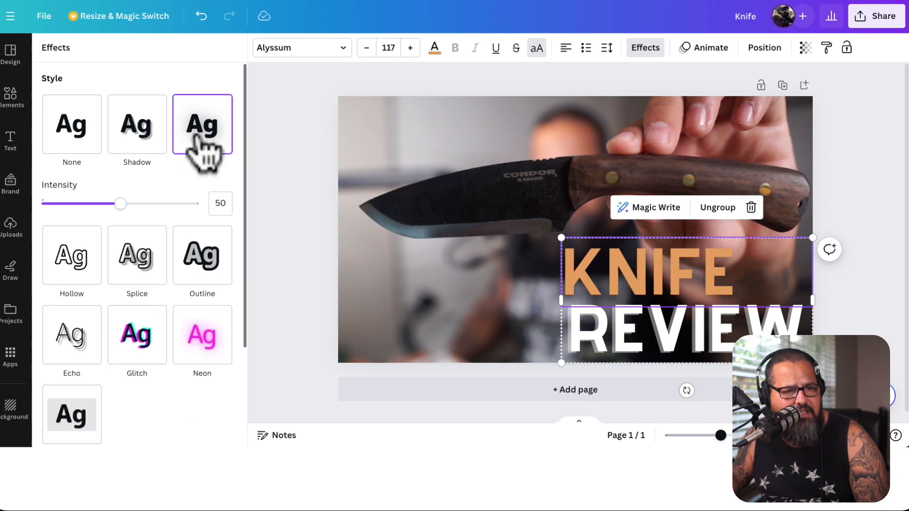
pyautogui.click(205, 262)
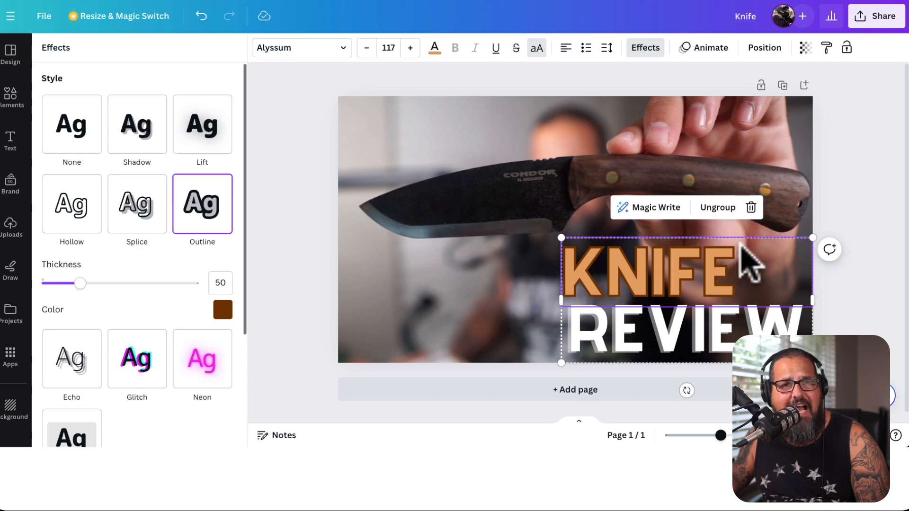
pyautogui.click(222, 310)
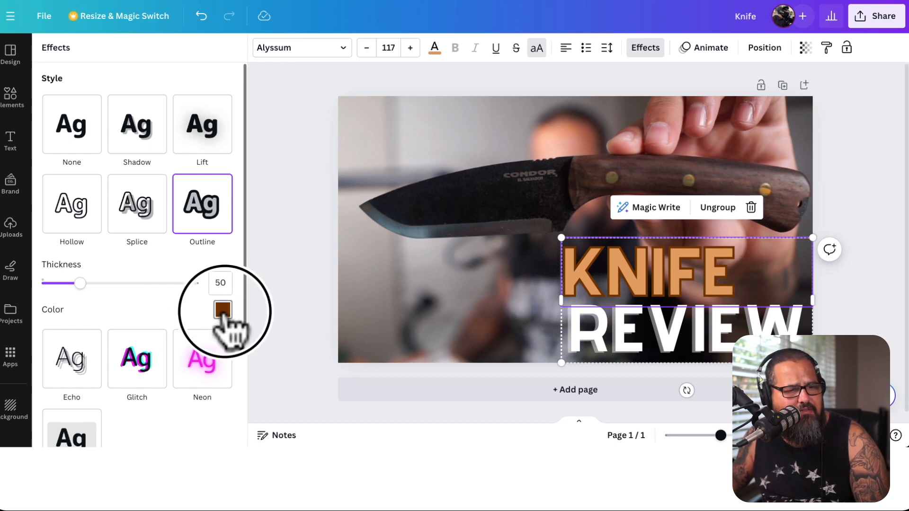
# Give the KNIFE line the Neon effect and apply the Curve shape to both KNIFE and REVIEW
pyautogui.click(192, 378)
pyautogui.click(137, 393)
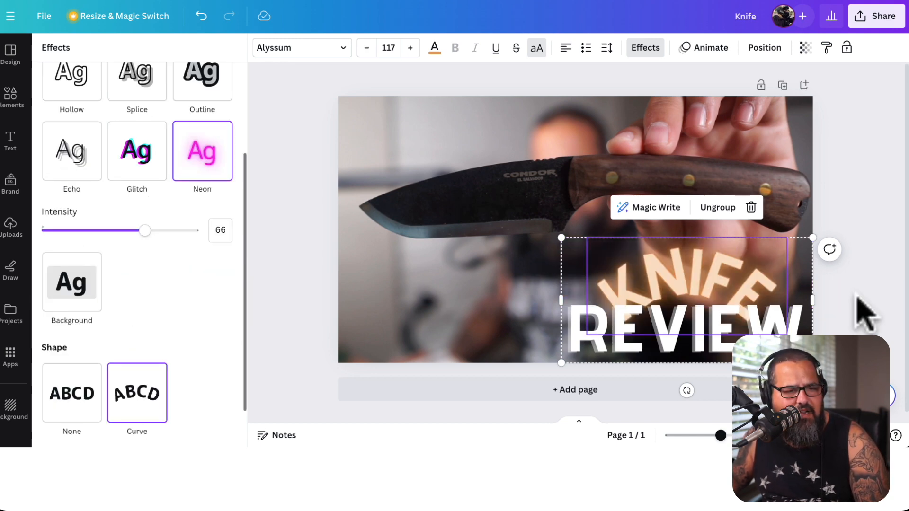
pyautogui.click(720, 350)
pyautogui.click(129, 400)
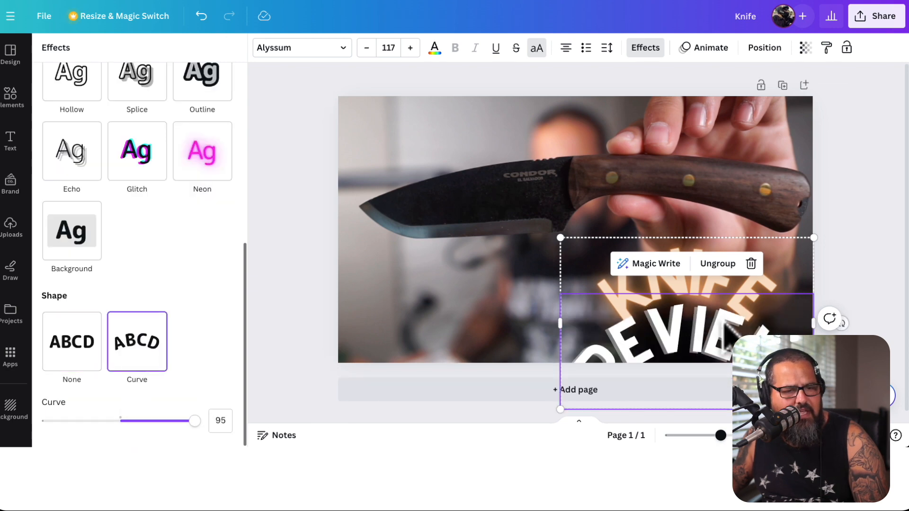
# Adjust the knife photo's light settings to brightness 25 and contrast 24
pyautogui.click(452, 184)
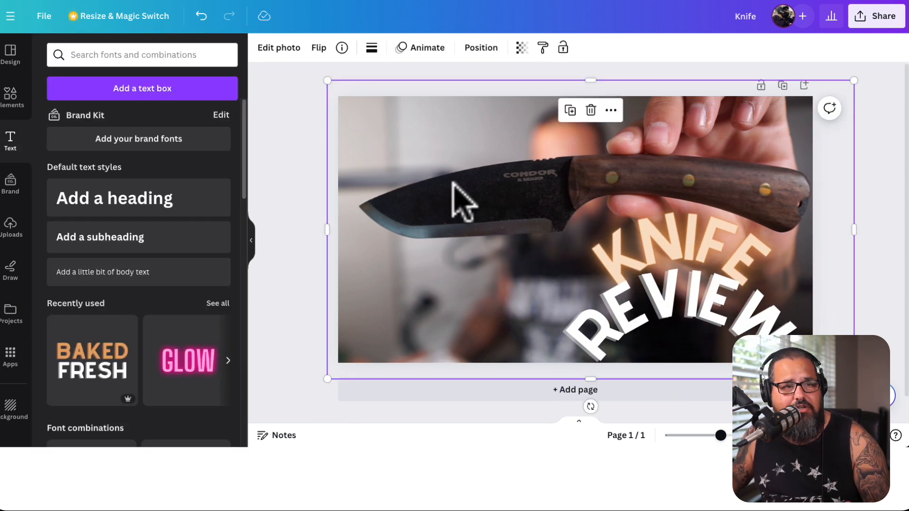
pyautogui.click(283, 48)
pyautogui.click(142, 57)
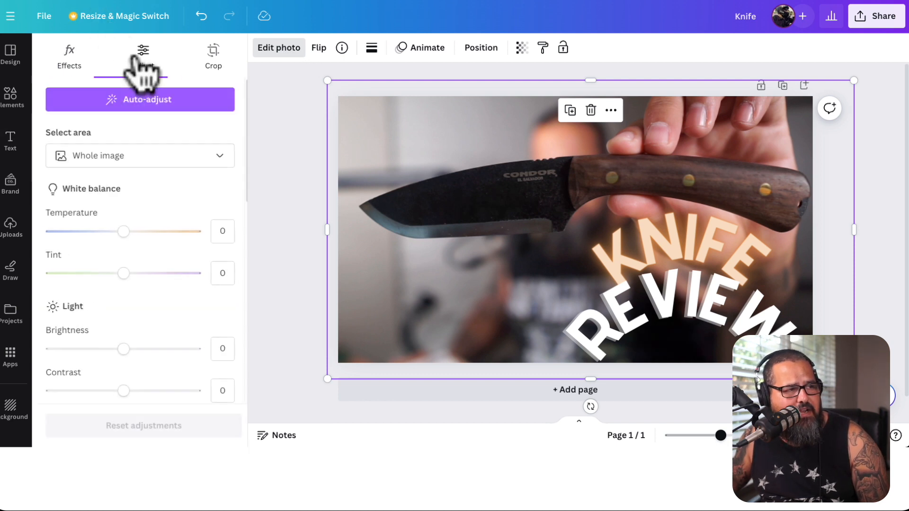
pyautogui.scroll(-2, 138, 274)
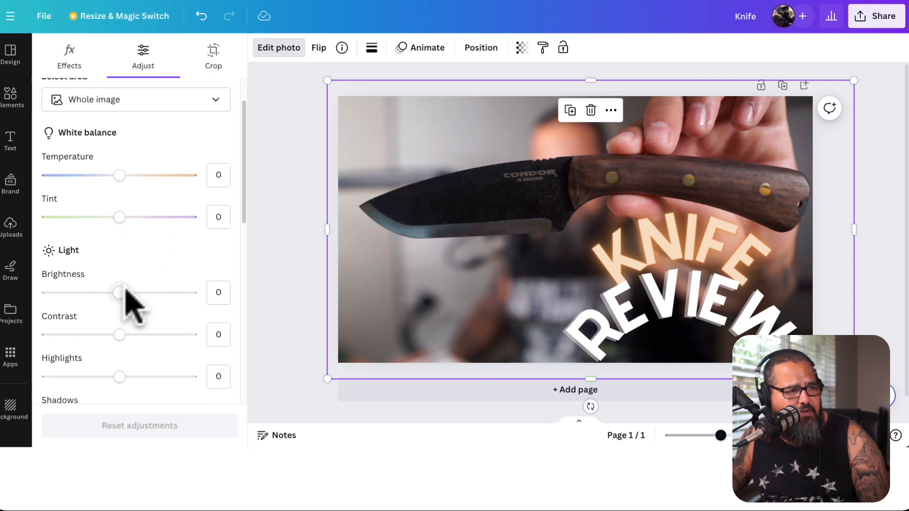
pyautogui.click(128, 293)
pyautogui.moveTo(127, 292); pyautogui.dragTo(137, 309)
pyautogui.scroll(-1, 141, 300)
pyautogui.scroll(-1, 140, 322)
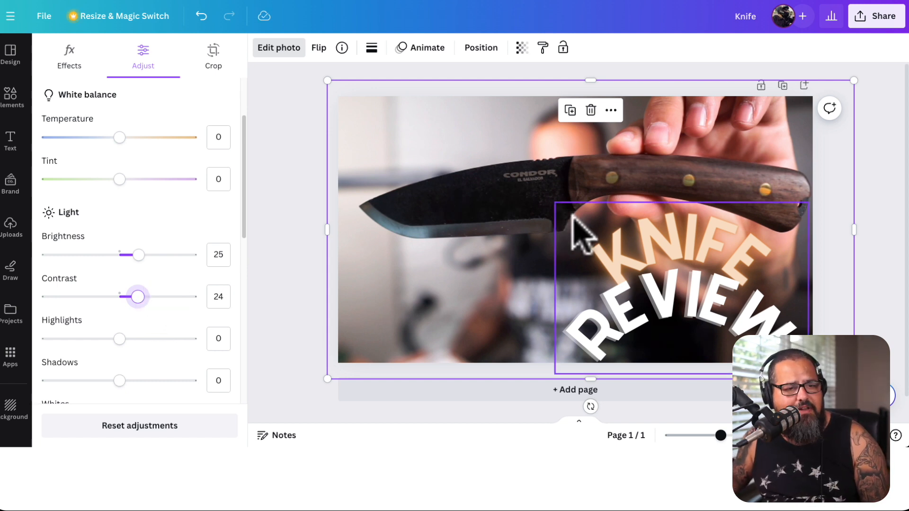
# Delete the curved KNIFE and REVIEW text lines from the thumbnail
pyautogui.click(624, 255)
pyautogui.click(657, 252)
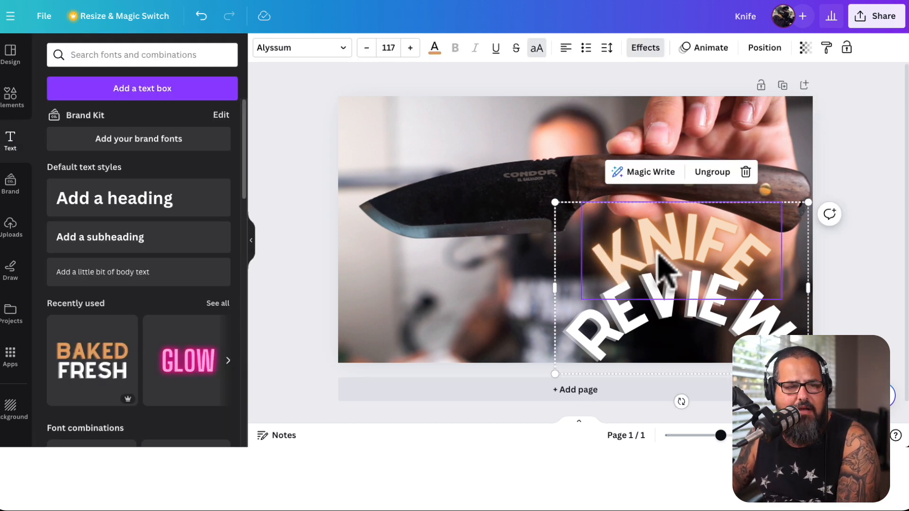
pyautogui.press('Delete')
pyautogui.click(698, 293)
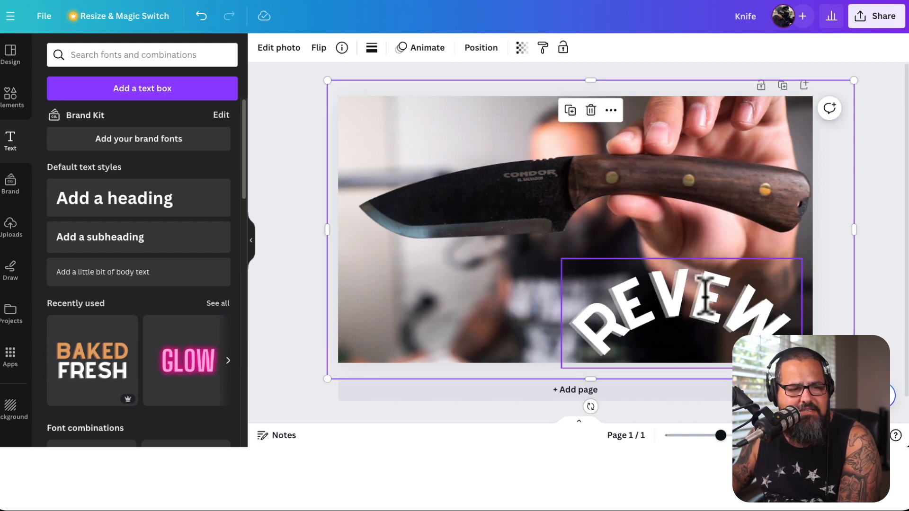
pyautogui.click(705, 317)
pyautogui.press('Delete')
# Remove the knife photo's background with BG Remover and move the cutout slightly down the page
pyautogui.click(582, 225)
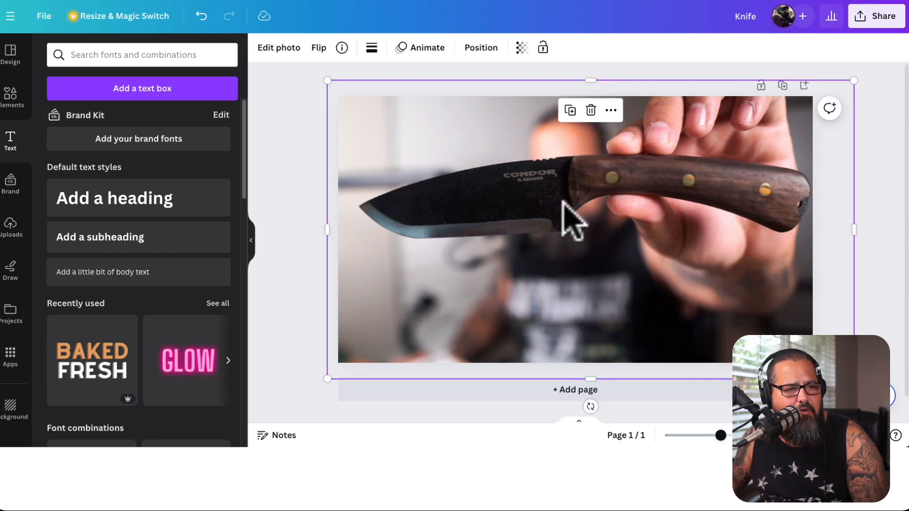
pyautogui.click(279, 49)
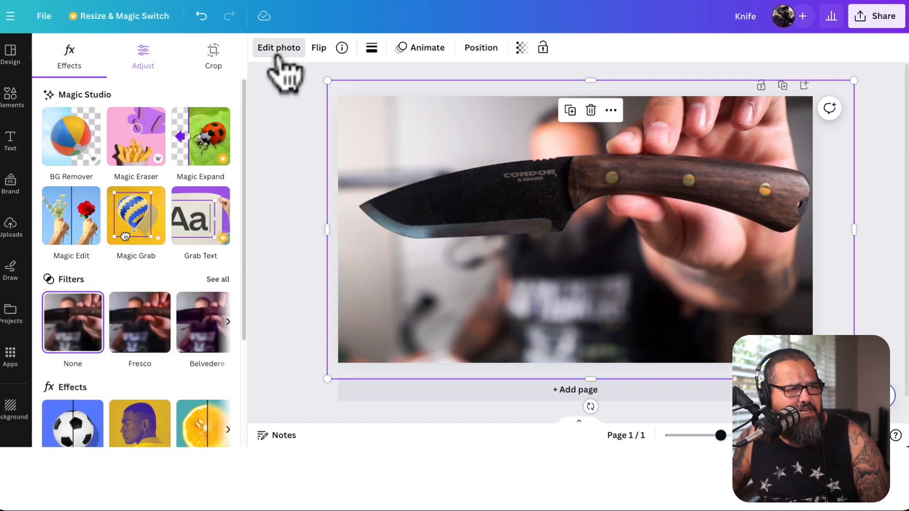
pyautogui.click(76, 147)
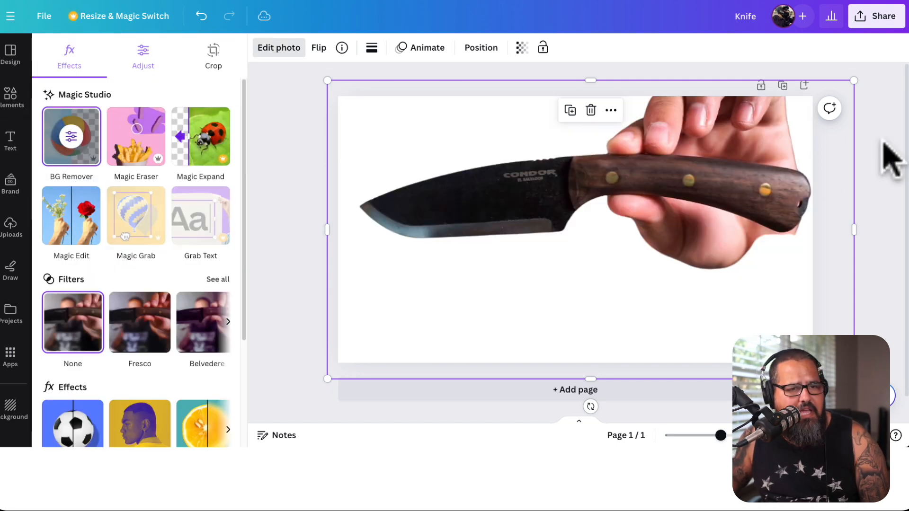
pyautogui.moveTo(657, 194); pyautogui.dragTo(656, 222)
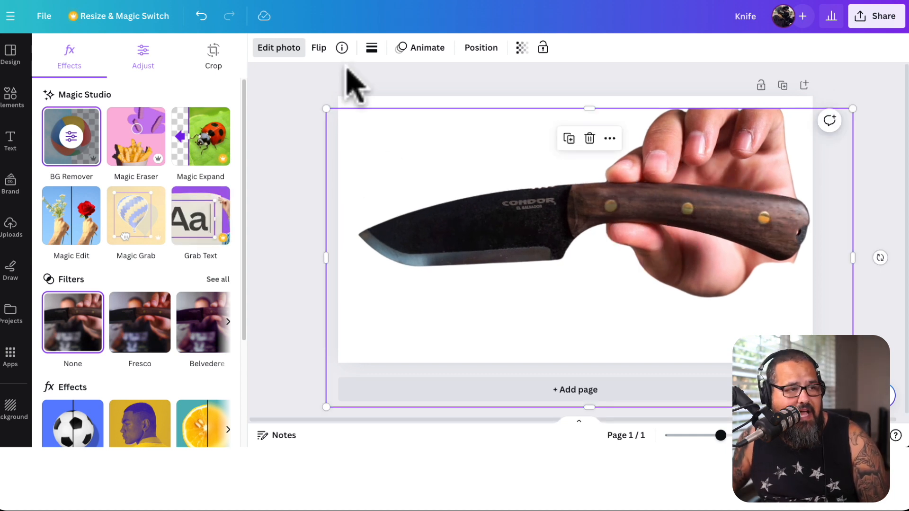
# Erase the hand and fingers around the knife handle with the background remover's Erase brush at size 20
pyautogui.click(73, 141)
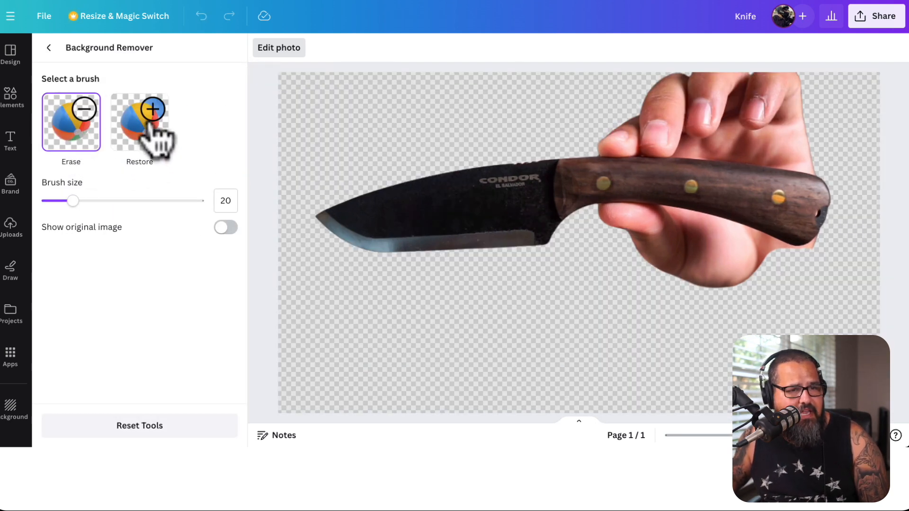
pyautogui.moveTo(654, 78)
pyautogui.mouseDown()
pyautogui.moveTo(841, 92)
pyautogui.moveTo(763, 66)
pyautogui.moveTo(665, 97)
pyautogui.moveTo(742, 90)
pyautogui.moveTo(655, 91)
pyautogui.moveTo(665, 121)
pyautogui.moveTo(811, 122)
pyautogui.moveTo(692, 118)
pyautogui.moveTo(825, 98)
pyautogui.moveTo(646, 131)
pyautogui.moveTo(631, 122)
pyautogui.moveTo(601, 142)
pyautogui.moveTo(743, 140)
pyautogui.mouseUp()
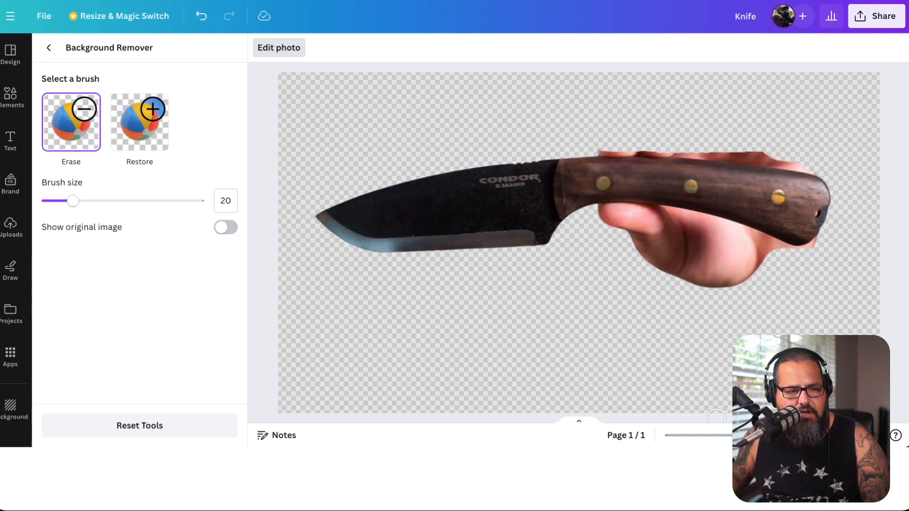
pyautogui.moveTo(740, 436); pyautogui.dragTo(741, 437)
pyautogui.moveTo(621, 207)
pyautogui.mouseDown()
pyautogui.moveTo(604, 209)
pyautogui.moveTo(649, 201)
pyautogui.moveTo(684, 208)
pyautogui.mouseUp()
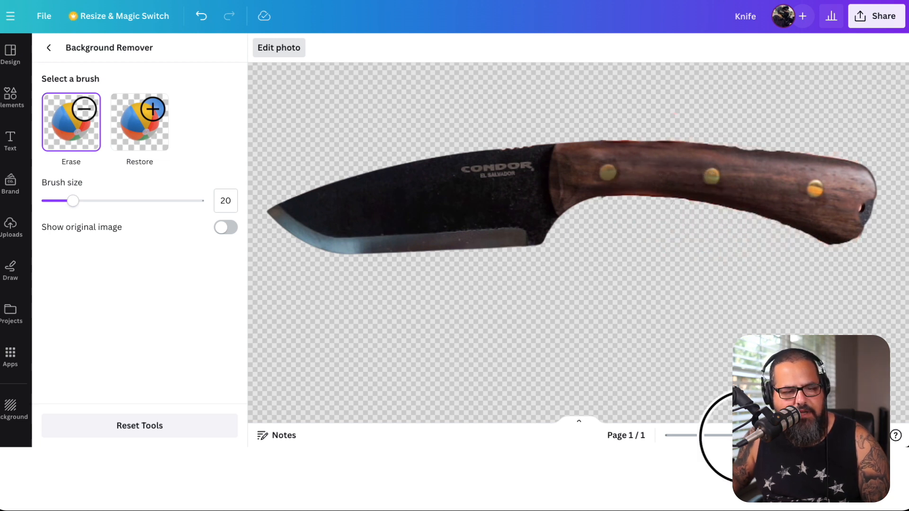
pyautogui.moveTo(745, 436); pyautogui.dragTo(725, 436)
pyautogui.click(49, 48)
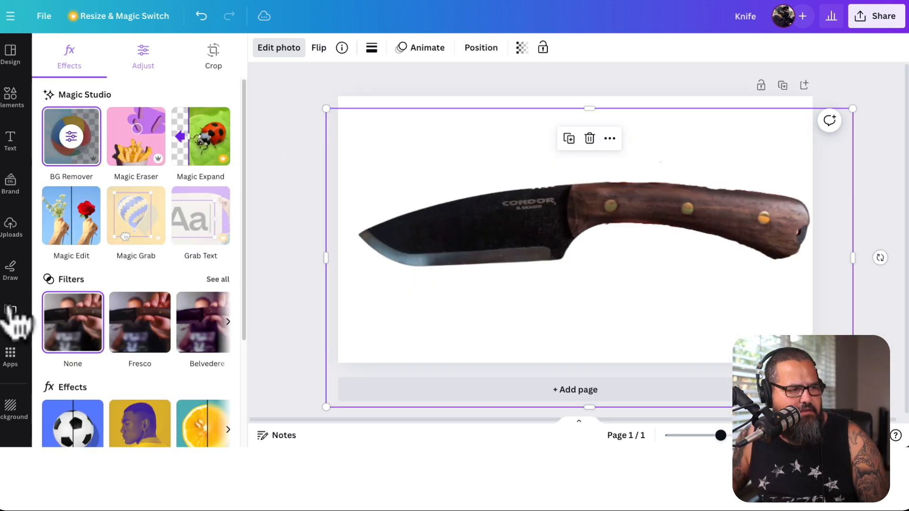
# Try the dark grey gradient as page background and settle on the recently used pink-orange sunset gradient
pyautogui.click(11, 408)
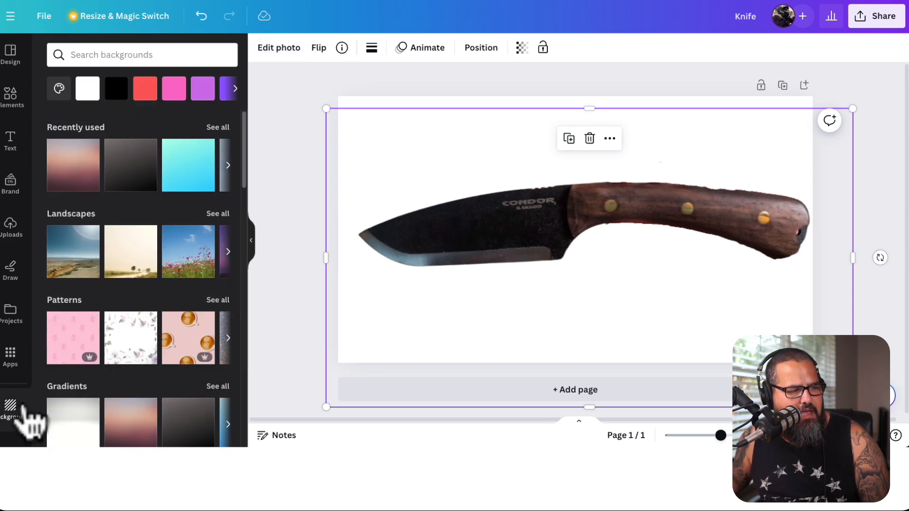
pyautogui.click(74, 172)
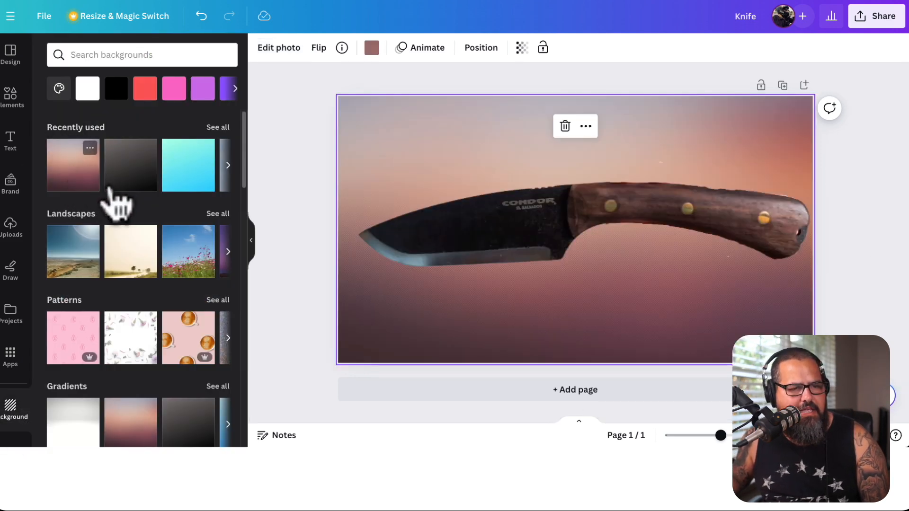
pyautogui.click(136, 176)
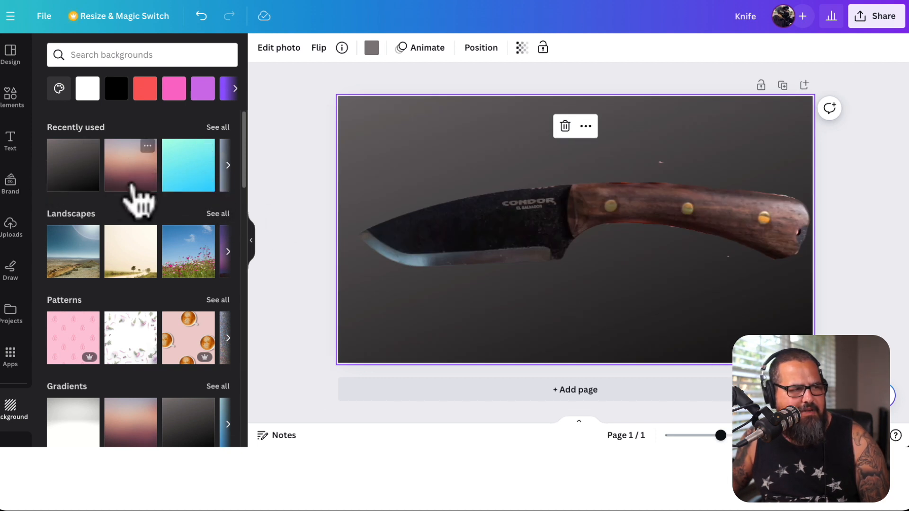
pyautogui.click(132, 186)
# Scale the knife cutout to fit the page and tilt it diagonally with the handle toward the upper right
pyautogui.click(638, 219)
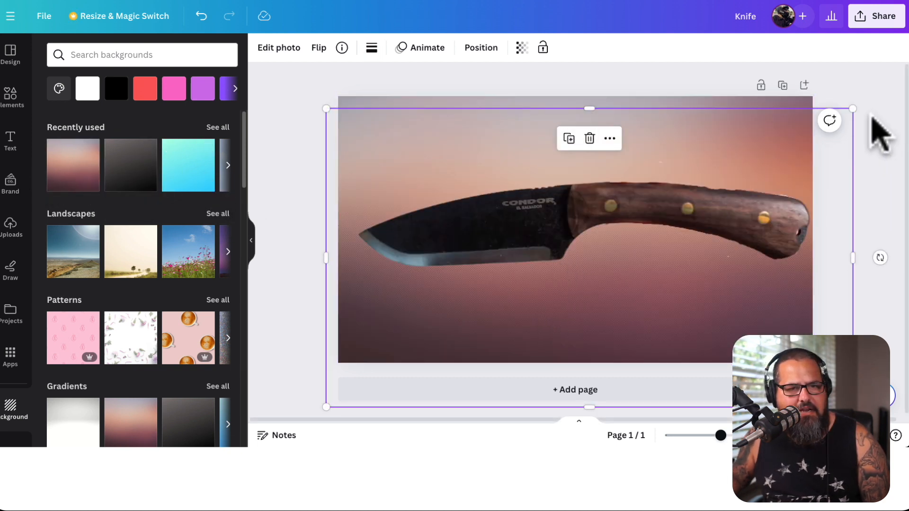
pyautogui.moveTo(852, 109); pyautogui.dragTo(827, 123)
pyautogui.moveTo(675, 261); pyautogui.dragTo(687, 246)
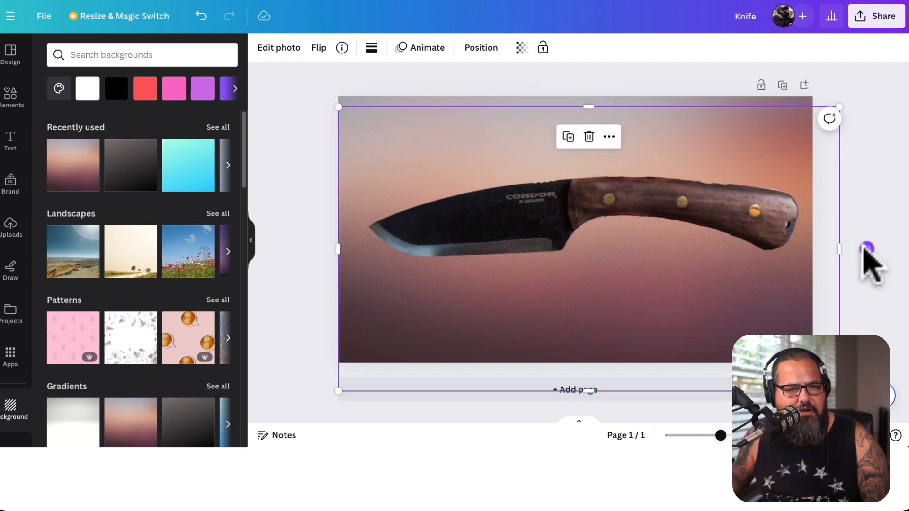
pyautogui.moveTo(867, 249); pyautogui.dragTo(828, 140)
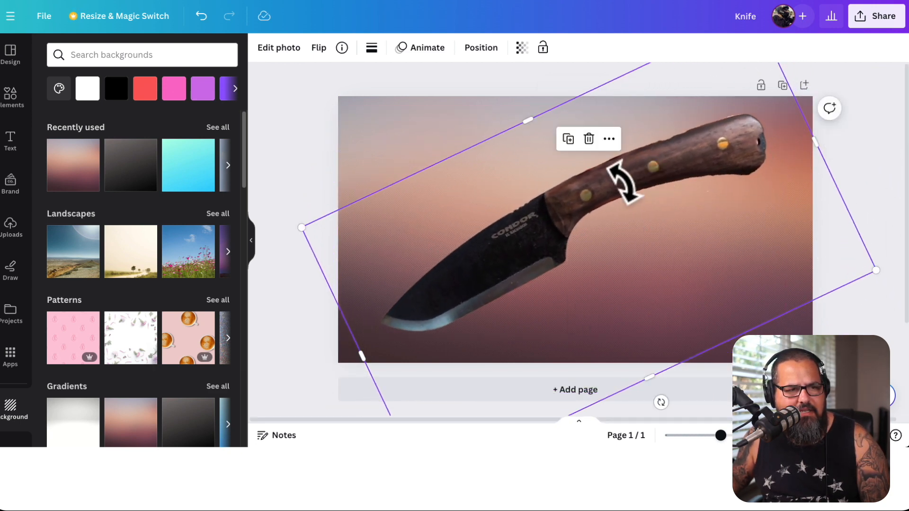
pyautogui.moveTo(622, 182); pyautogui.dragTo(619, 193)
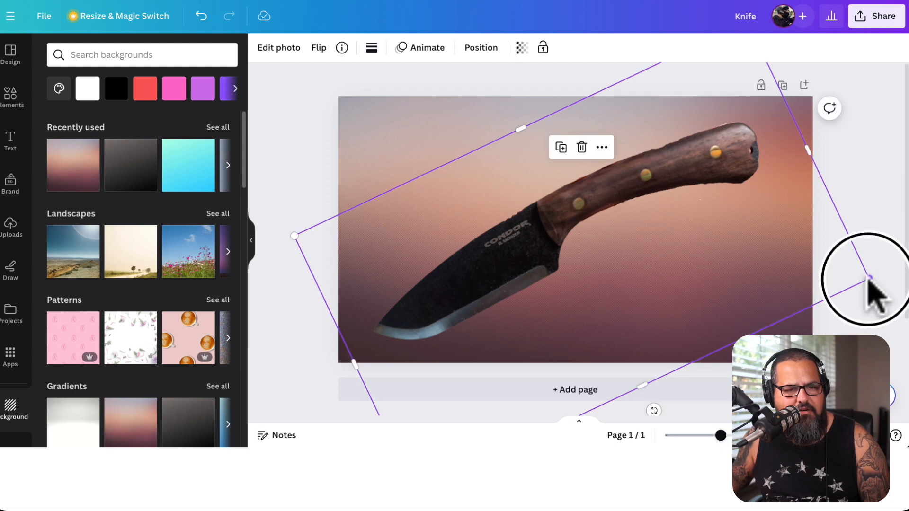
pyautogui.moveTo(868, 279); pyautogui.dragTo(883, 275)
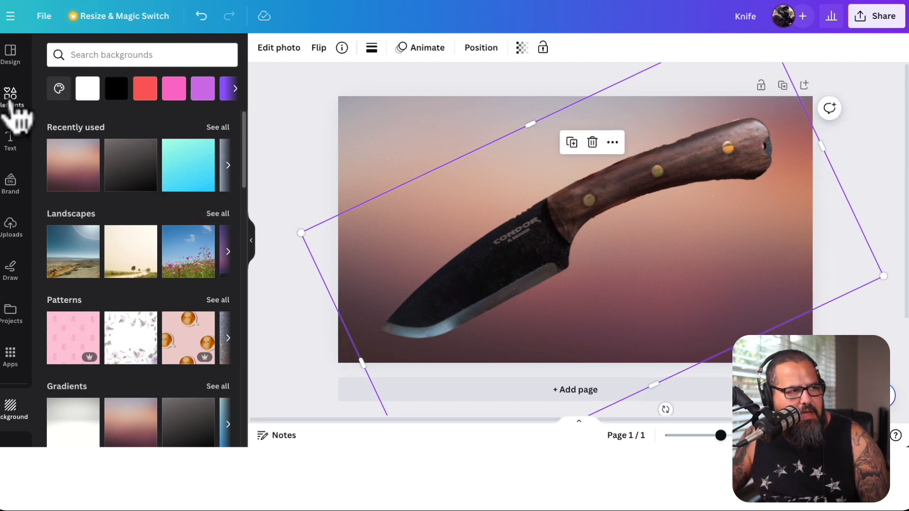
# Insert the recently used orange curved arrow graphic and move it to the page's upper left area
pyautogui.click(11, 97)
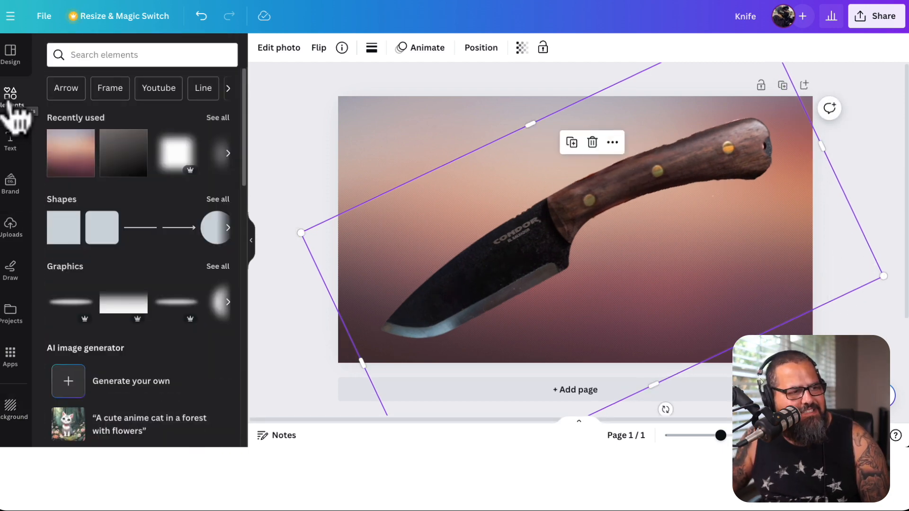
pyautogui.hscroll(3, 134, 151)
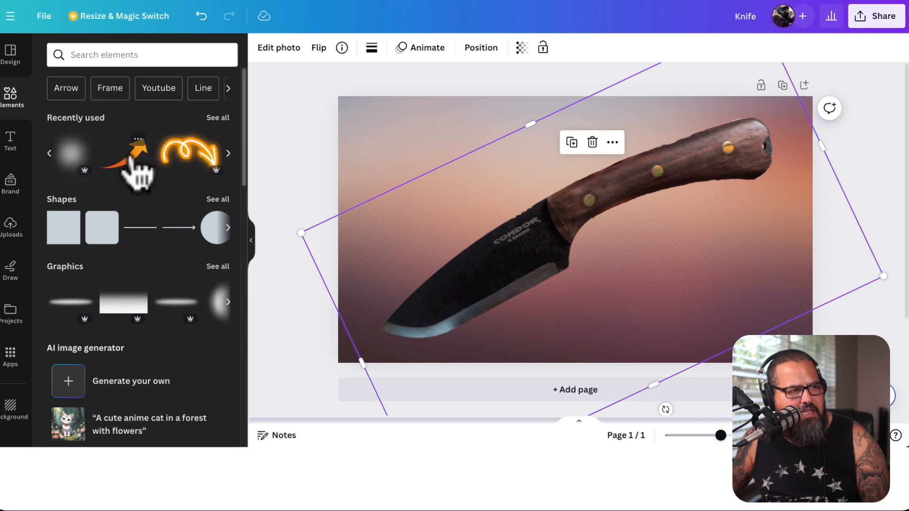
pyautogui.click(132, 160)
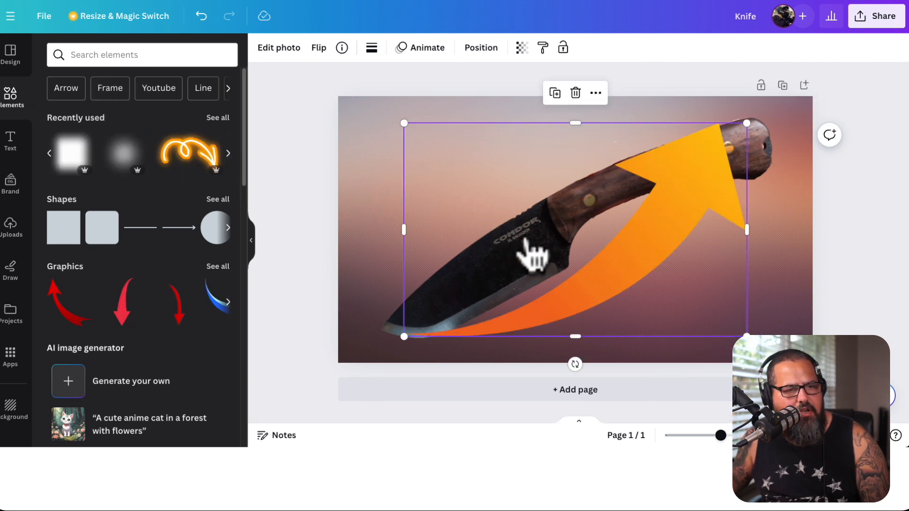
pyautogui.moveTo(699, 270); pyautogui.dragTo(596, 223)
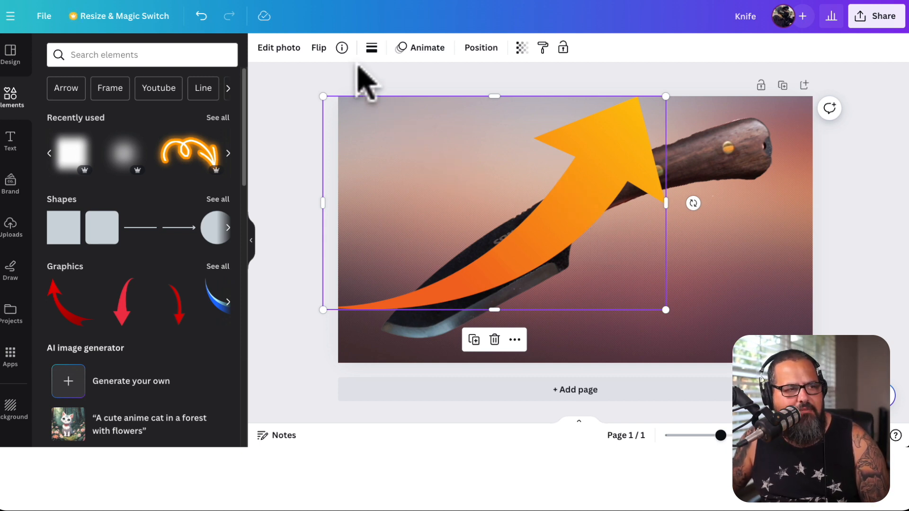
# Flip the orange arrow vertically, shrink it and rotate it so it points at the knife from the upper left
pyautogui.click(318, 49)
pyautogui.click(344, 103)
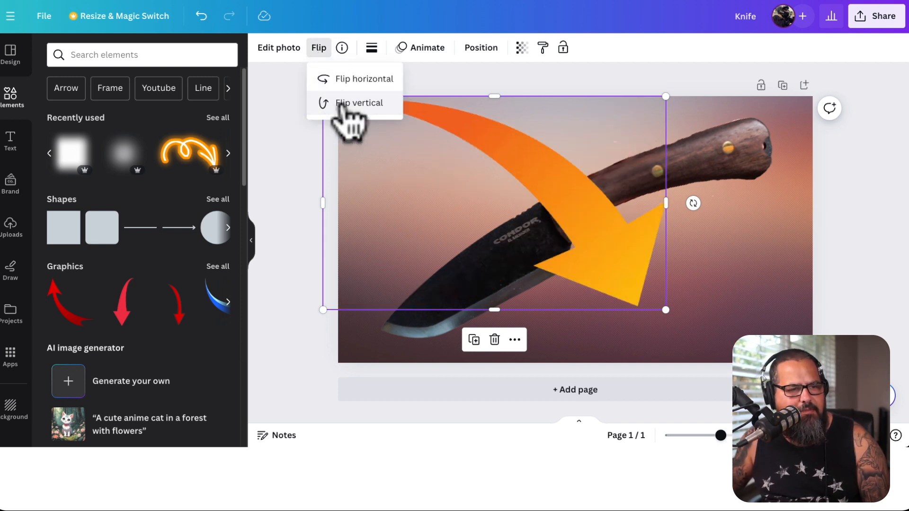
pyautogui.moveTo(666, 96); pyautogui.dragTo(564, 159)
pyautogui.moveTo(476, 284); pyautogui.dragTo(511, 211)
pyautogui.moveTo(620, 162); pyautogui.dragTo(496, 160)
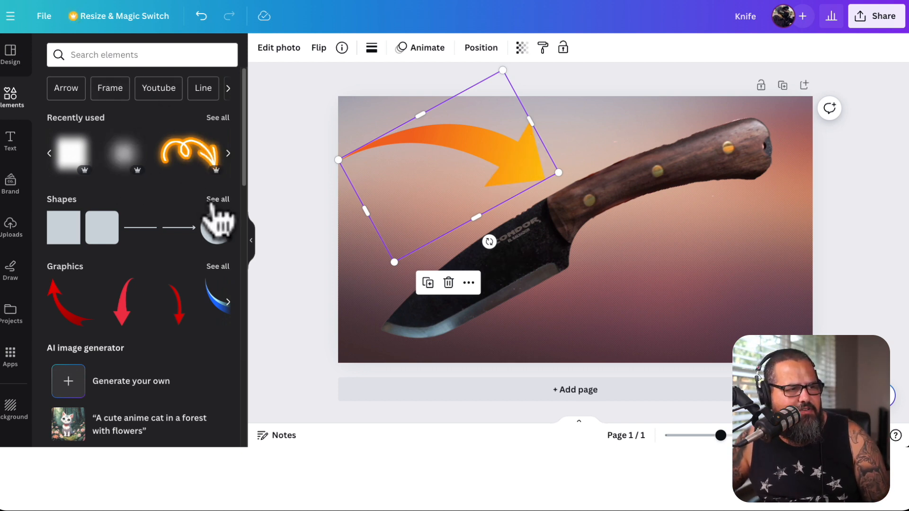
# Search the elements for neon lights and insert the yellow glowing light graphic
pyautogui.click(158, 54)
pyautogui.write('neon')
pyautogui.press('Down')
pyautogui.press('Return')
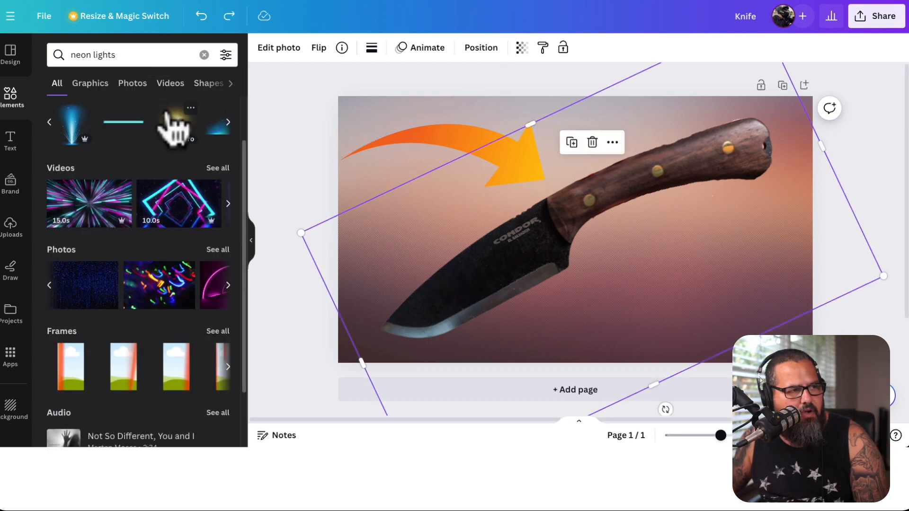
pyautogui.click(179, 137)
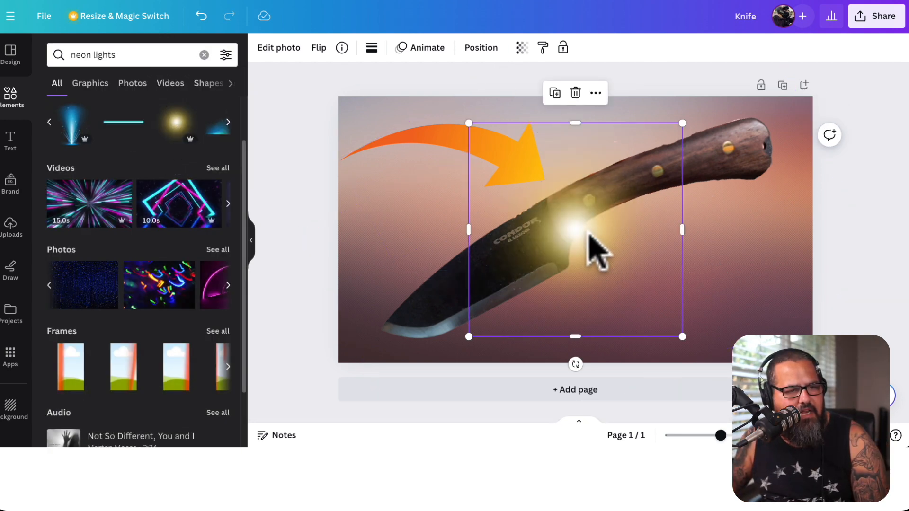
# Enlarge the yellow glow to nearly the page's width and center it over the knife
pyautogui.moveTo(598, 248); pyautogui.dragTo(595, 213)
pyautogui.moveTo(477, 314); pyautogui.dragTo(77, 447)
pyautogui.moveTo(518, 308); pyautogui.dragTo(610, 201)
# Send the yellow glow backward in the layers until it sits behind the arrow and the knife
pyautogui.rightClick(610, 201)
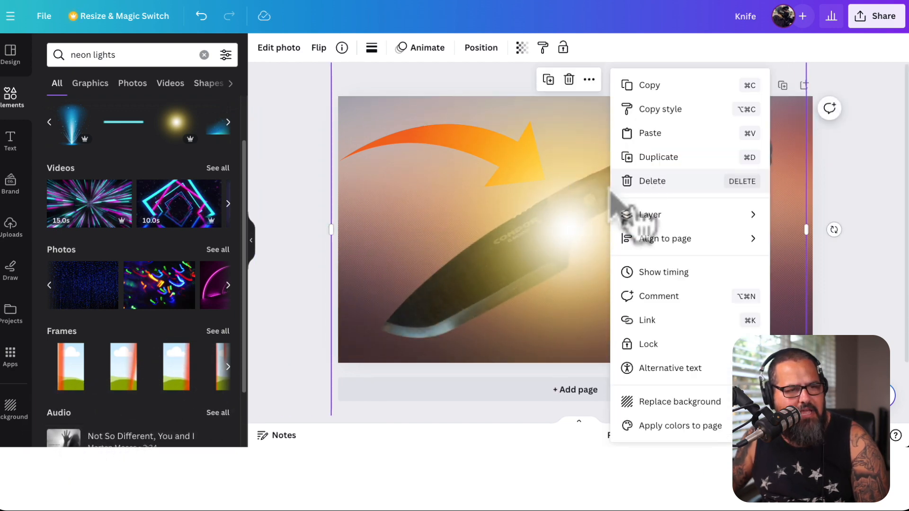
pyautogui.moveTo(693, 229)
pyautogui.click(814, 263)
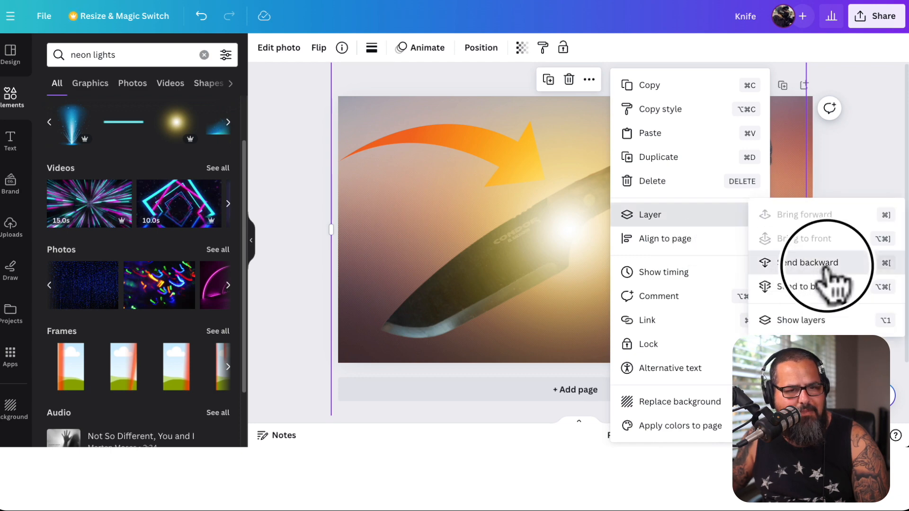
pyautogui.moveTo(799, 219)
pyautogui.click(839, 262)
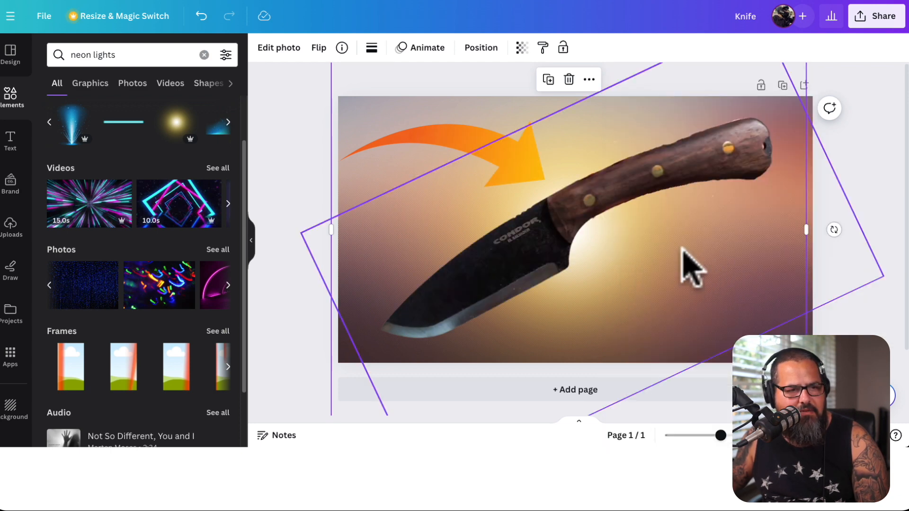
pyautogui.click(464, 148)
pyautogui.click(746, 284)
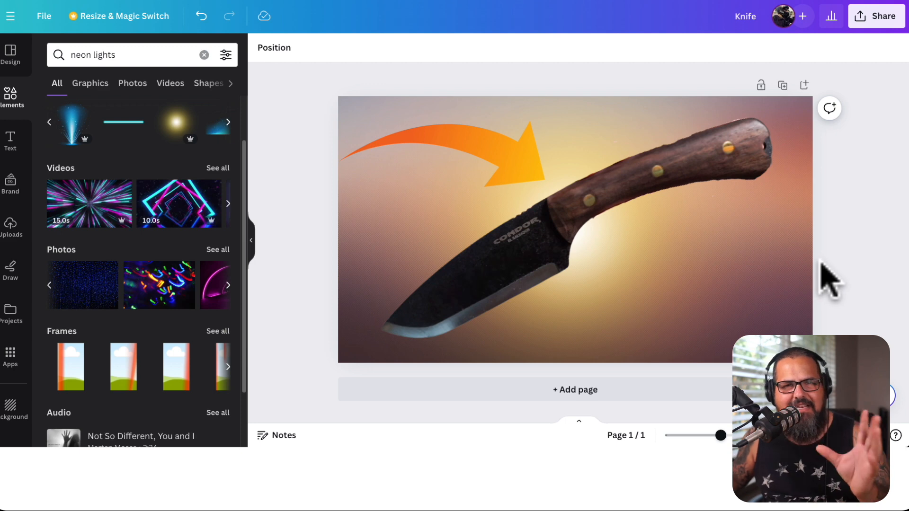
# Search the elements for background light and insert the golden starburst light graphic
pyautogui.click(50, 55)
pyautogui.write('background ')
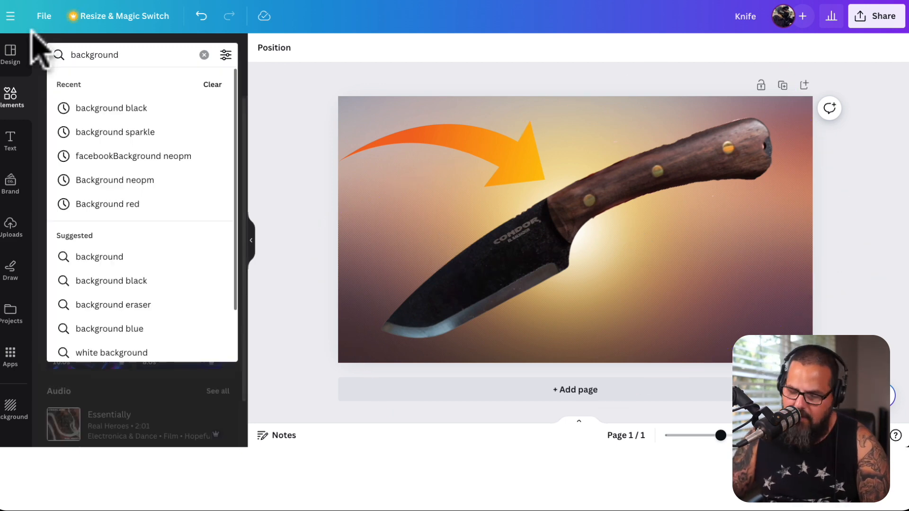
pyautogui.write('light')
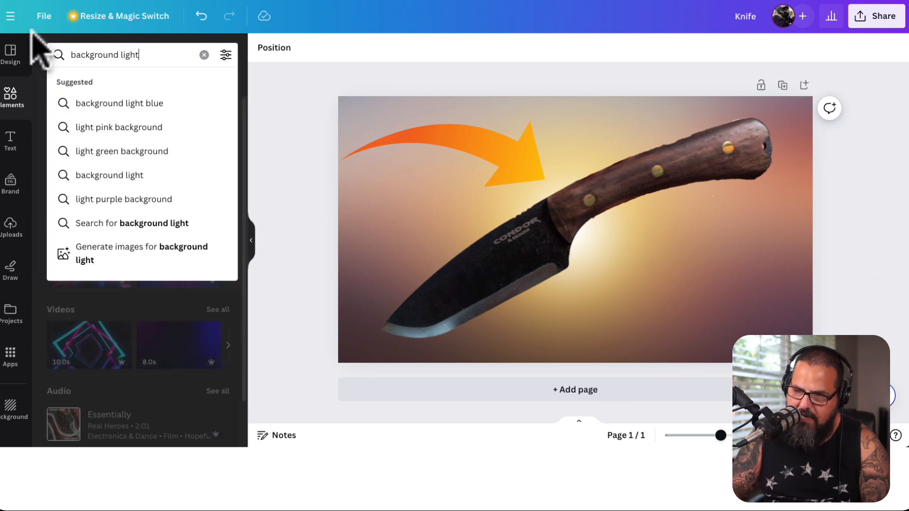
pyautogui.press('Return')
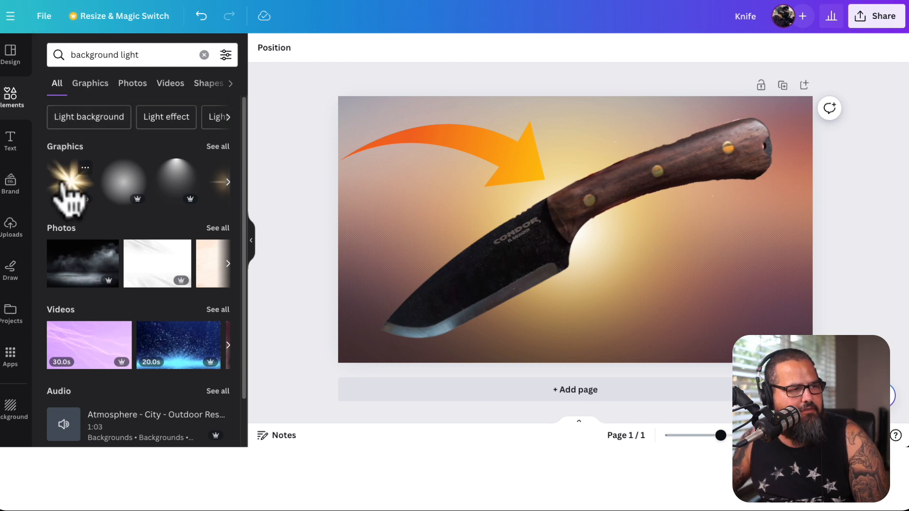
pyautogui.click(71, 190)
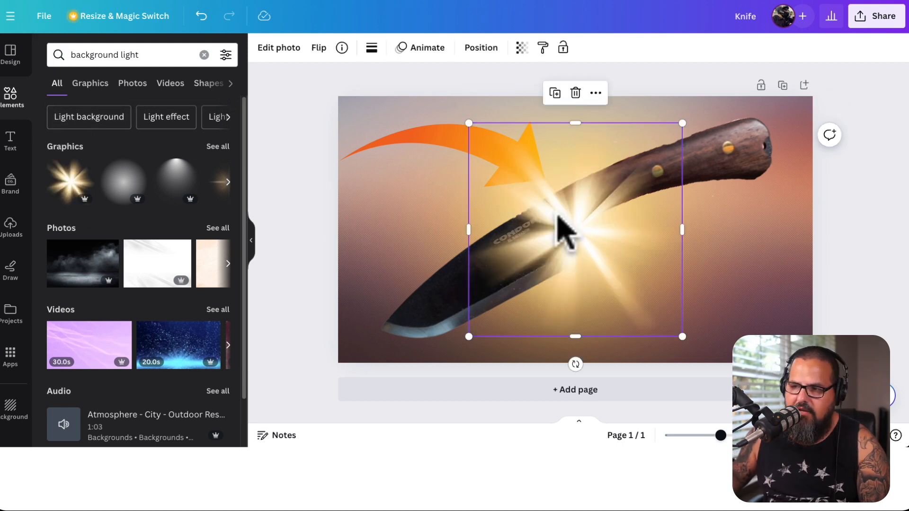
# Move the light burst to the page's upper-left area, send it backward behind the arrow, and nudge the arrow slightly down
pyautogui.moveTo(558, 219); pyautogui.dragTo(411, 133)
pyautogui.rightClick(414, 134)
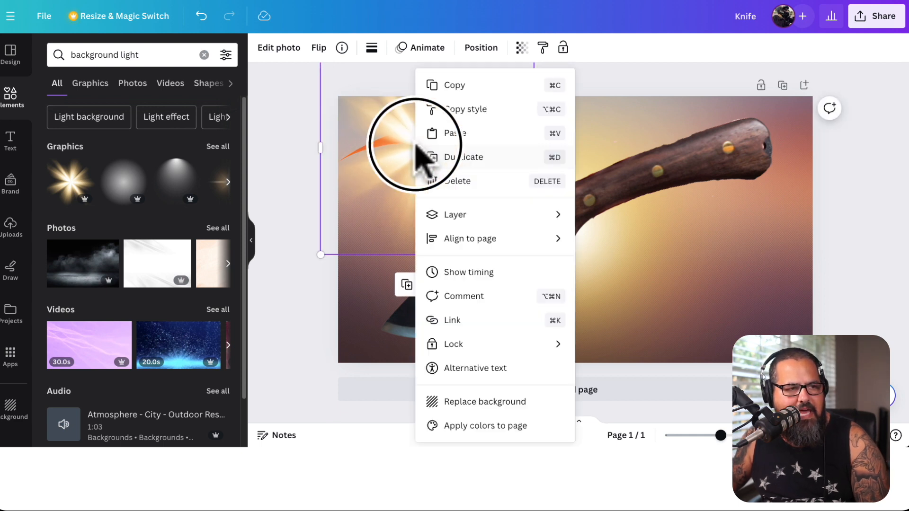
pyautogui.moveTo(502, 218)
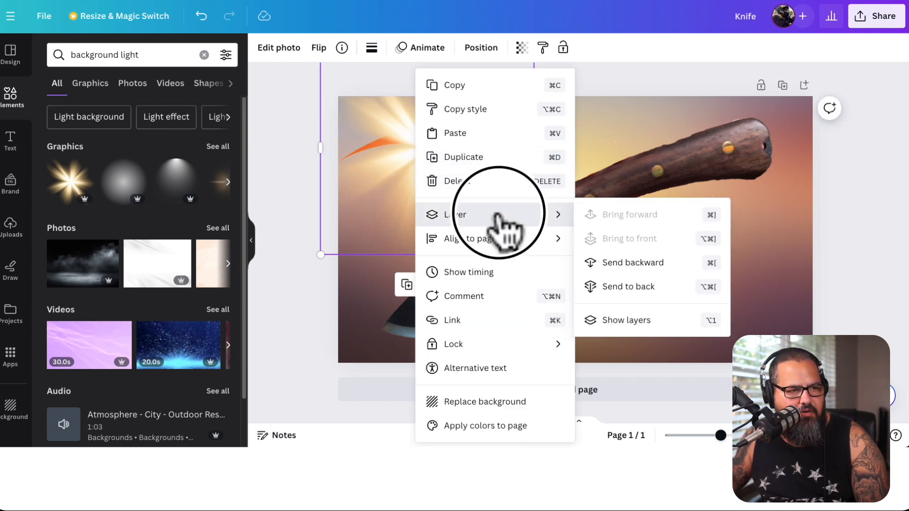
pyautogui.click(637, 263)
pyautogui.click(286, 174)
pyautogui.moveTo(436, 150); pyautogui.dragTo(445, 148)
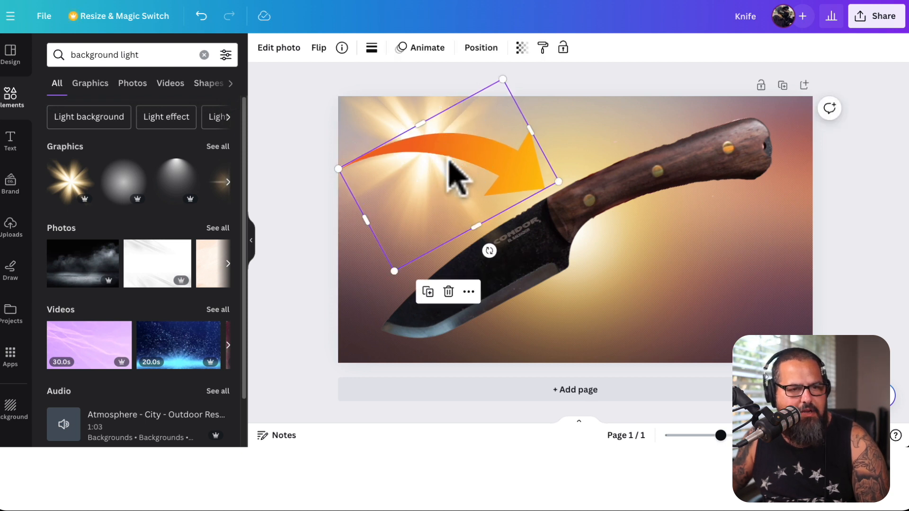
# Duplicate the light burst, place the copy over the knife handle and send it one layer backward
pyautogui.click(367, 95)
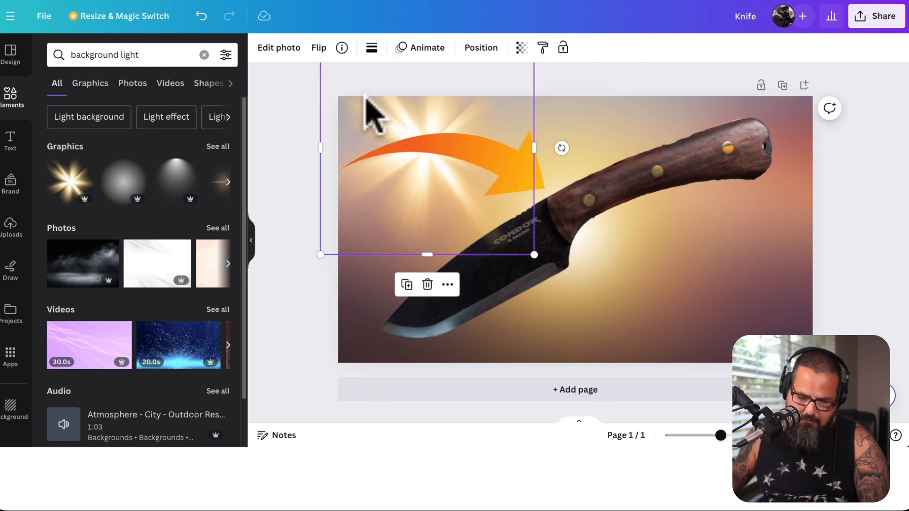
pyautogui.moveTo(442, 173); pyautogui.dragTo(659, 197)
pyautogui.rightClick(659, 197)
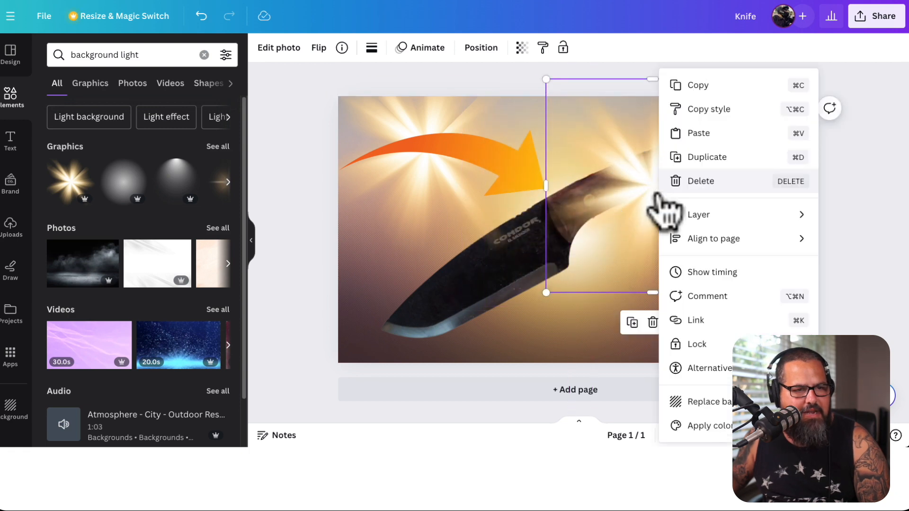
pyautogui.moveTo(705, 215)
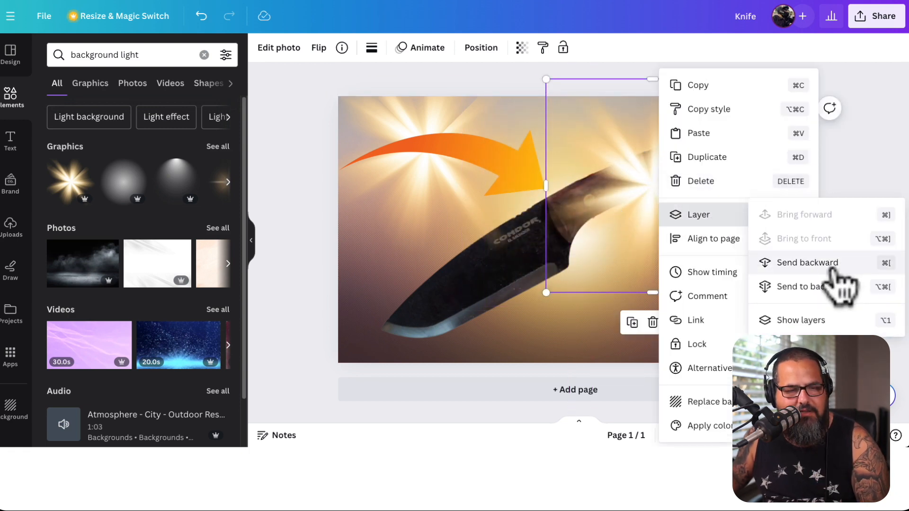
pyautogui.click(832, 268)
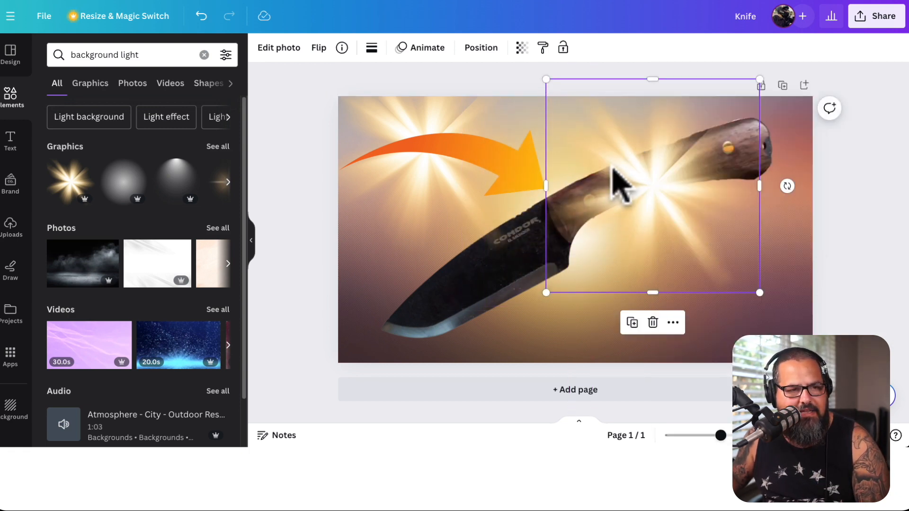
# Send the copied light burst another layer backward so it sits behind the knife, and spread its rays wider across the background
pyautogui.rightClick(637, 187)
pyautogui.moveTo(739, 215)
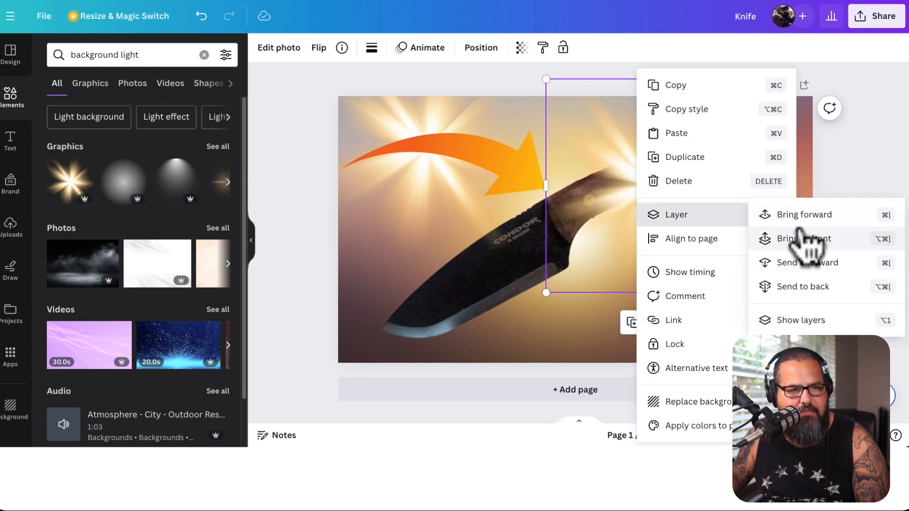
pyautogui.click(847, 269)
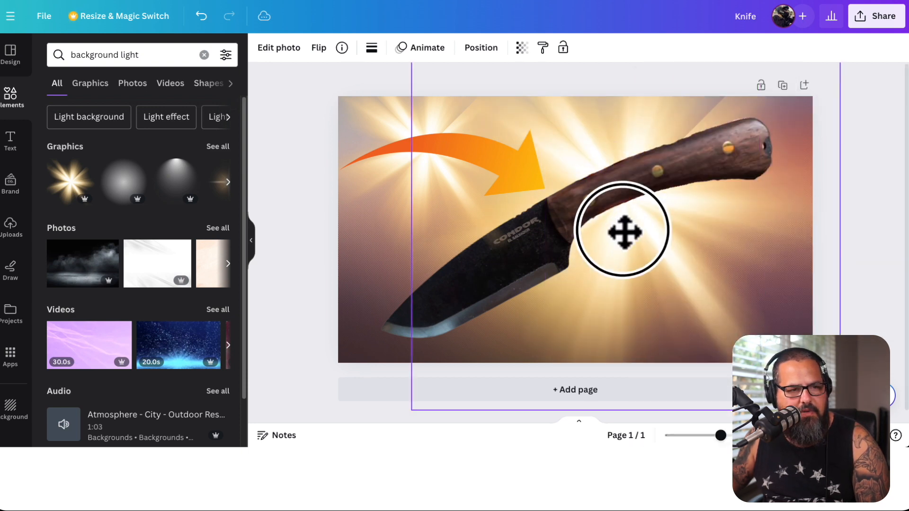
pyautogui.moveTo(625, 232); pyautogui.dragTo(623, 243)
pyautogui.click(868, 197)
# Add a heading reading "Condor" and place it below the knife handle
pyautogui.click(10, 141)
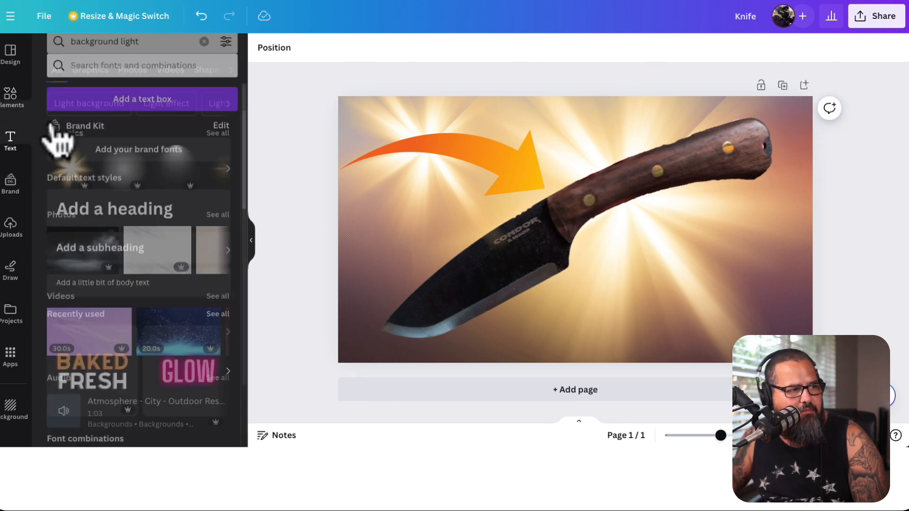
pyautogui.click(158, 219)
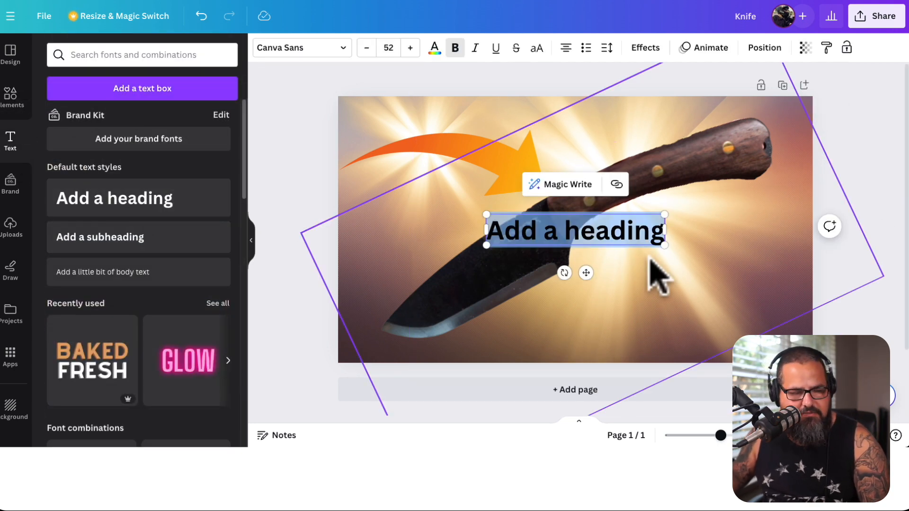
pyautogui.write('Condor')
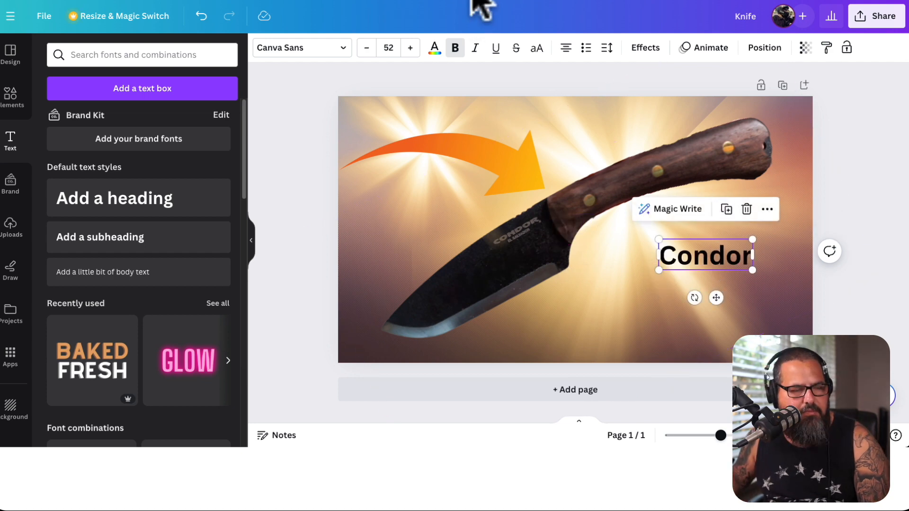
# Set the Condor heading's font to Impact and its text color to white (#FFFFFF)
pyautogui.click(322, 50)
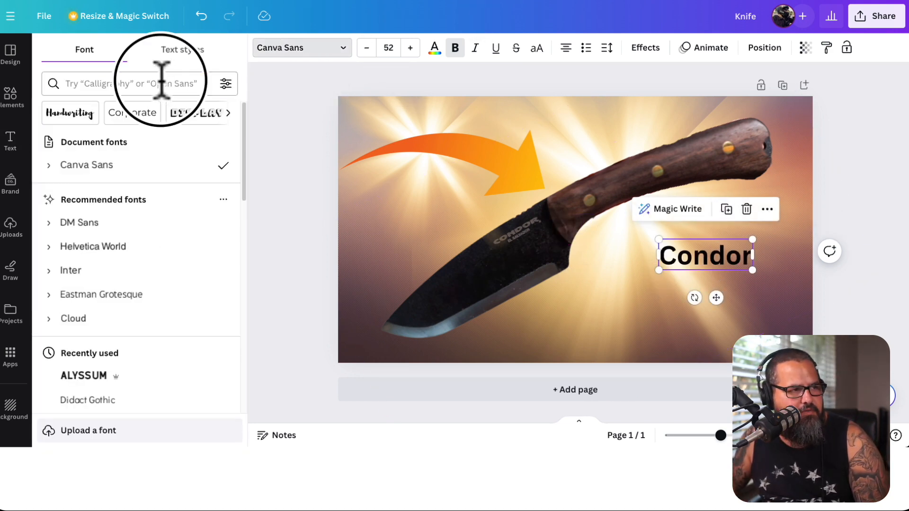
pyautogui.click(161, 80)
pyautogui.write('impa')
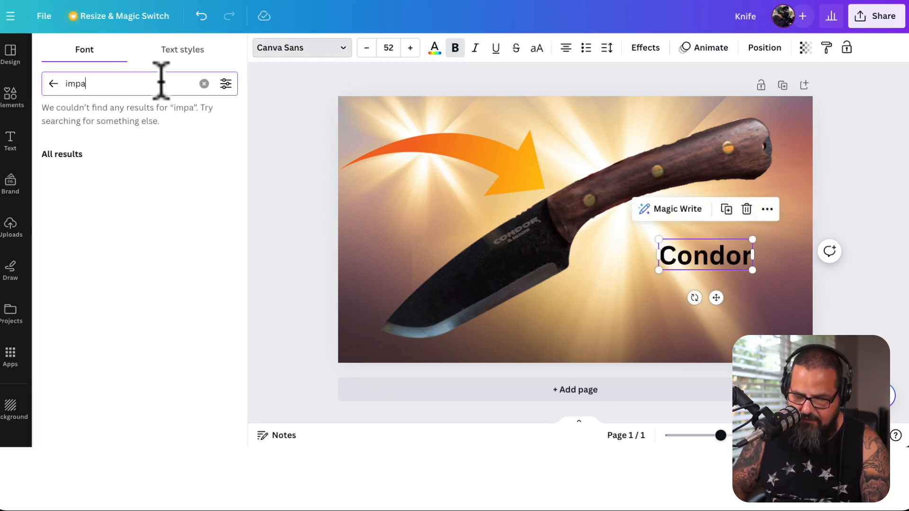
pyautogui.click(107, 149)
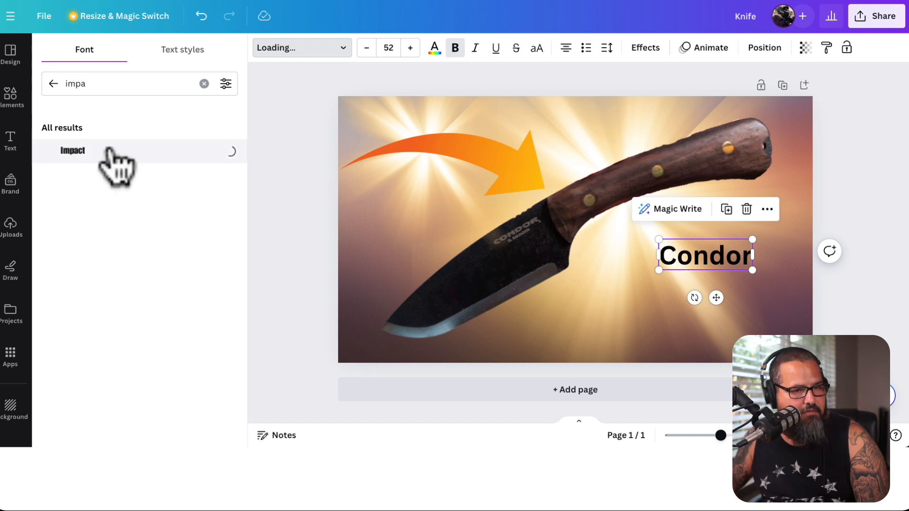
pyautogui.click(434, 49)
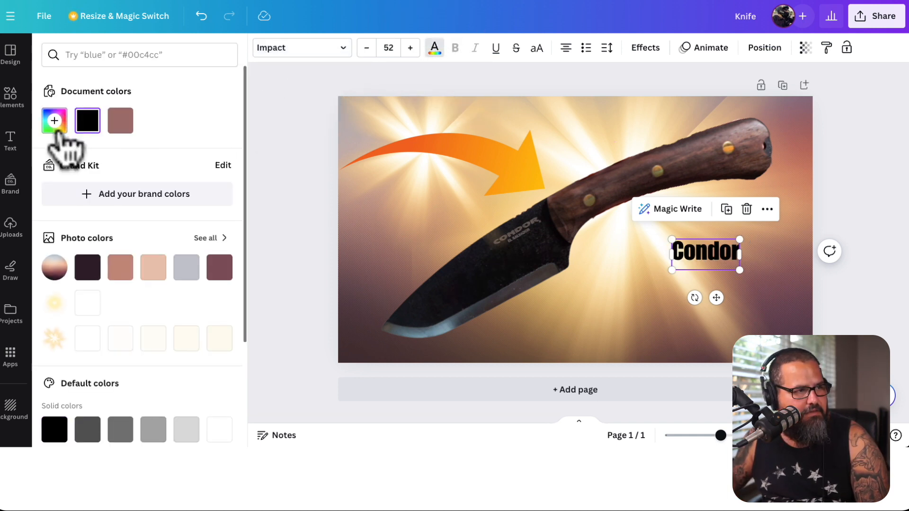
pyautogui.click(55, 124)
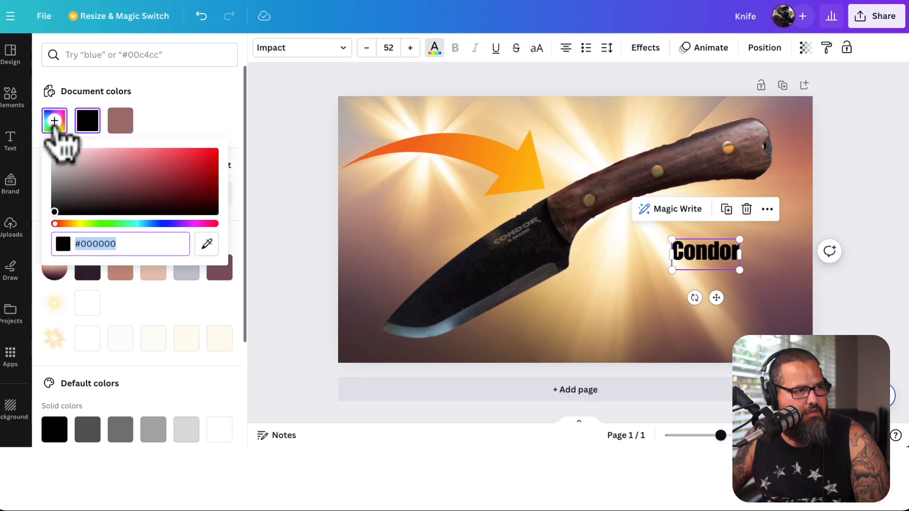
pyautogui.moveTo(59, 151); pyautogui.dragTo(40, 140)
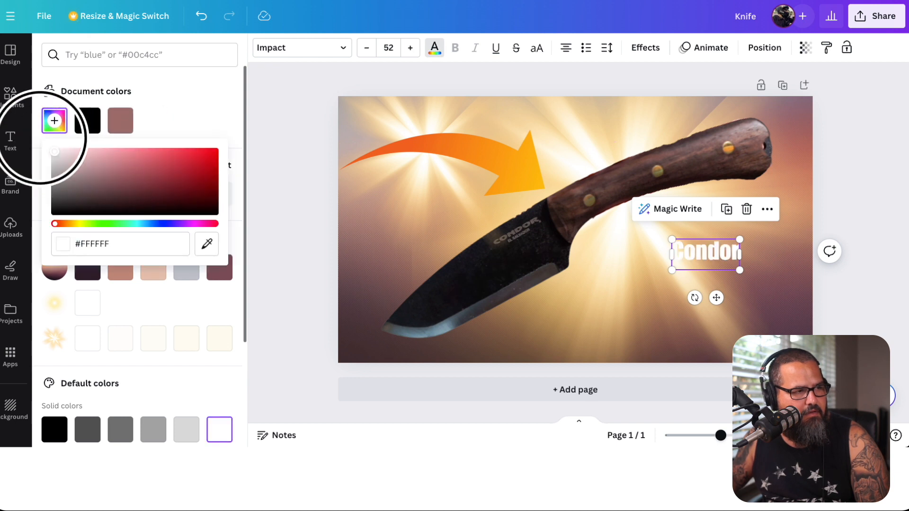
# Apply a black Shadow effect to the Condor heading and enlarge the text to size 170 below the knife handle
pyautogui.click(638, 50)
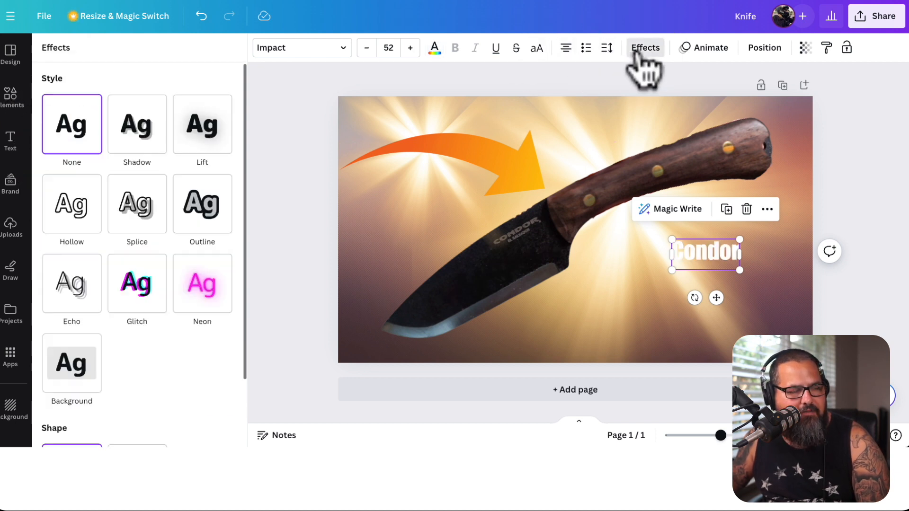
pyautogui.click(141, 144)
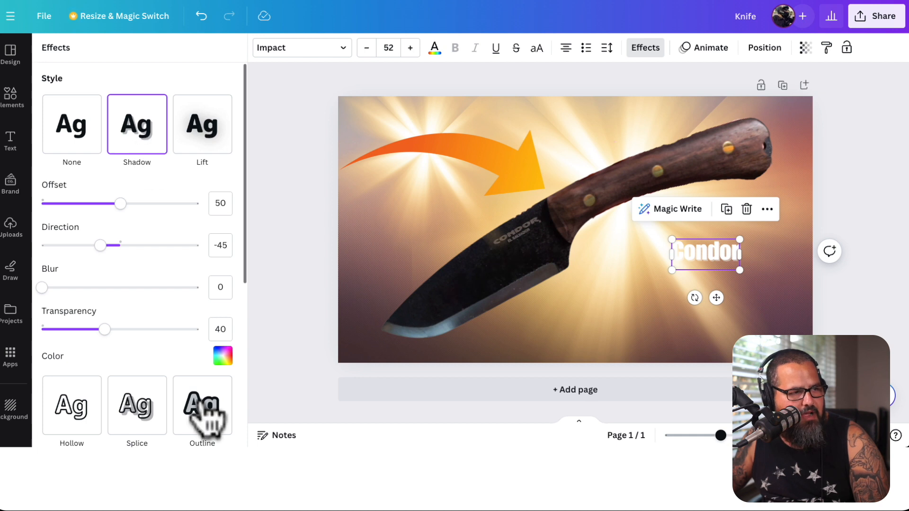
pyautogui.click(222, 358)
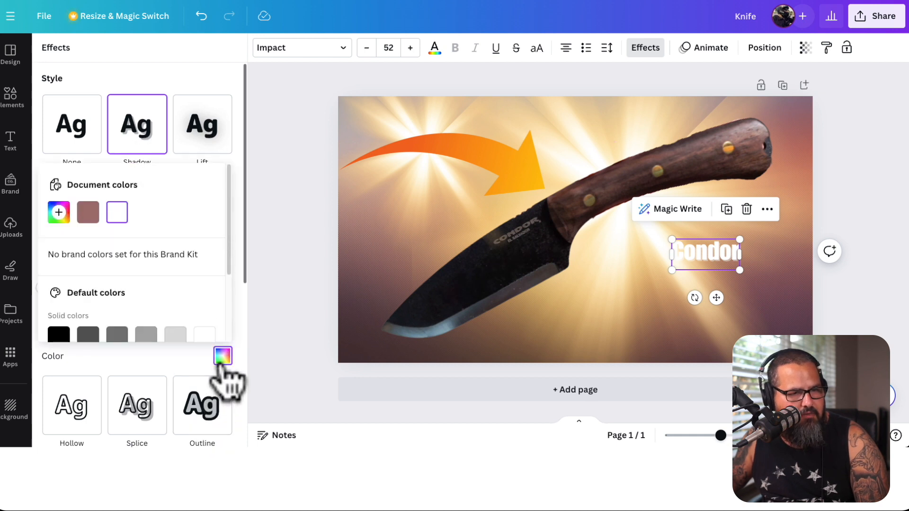
pyautogui.click(66, 337)
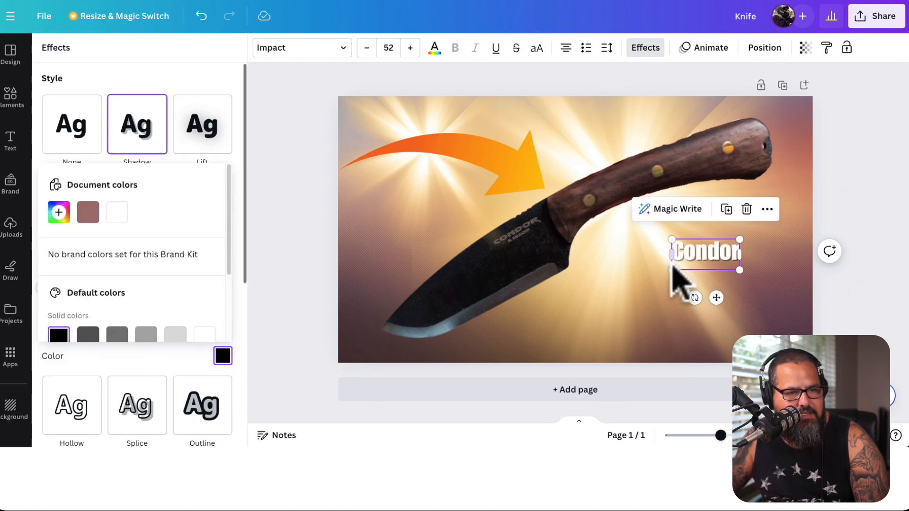
pyautogui.moveTo(671, 269); pyautogui.dragTo(523, 332)
pyautogui.moveTo(591, 296); pyautogui.dragTo(638, 284)
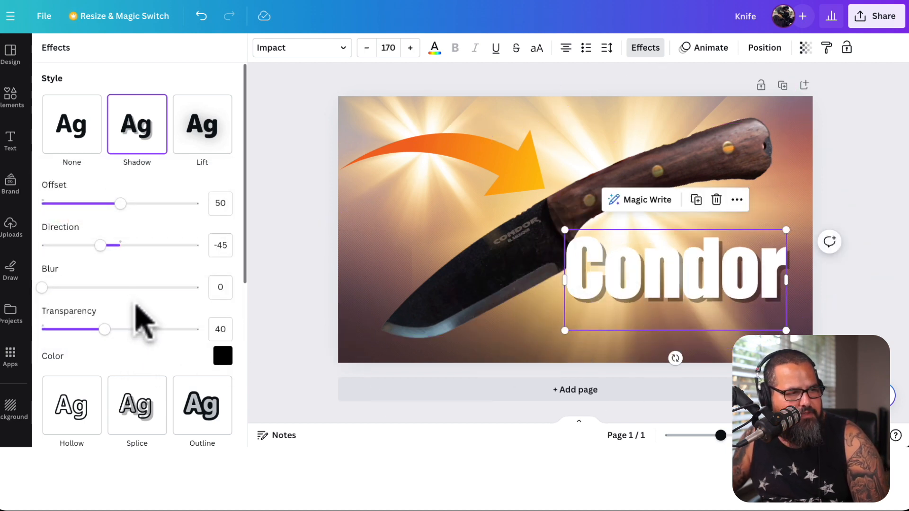
# Set the heading shadow's offset to 70 and its transparency to 64
pyautogui.moveTo(121, 205); pyautogui.dragTo(152, 213)
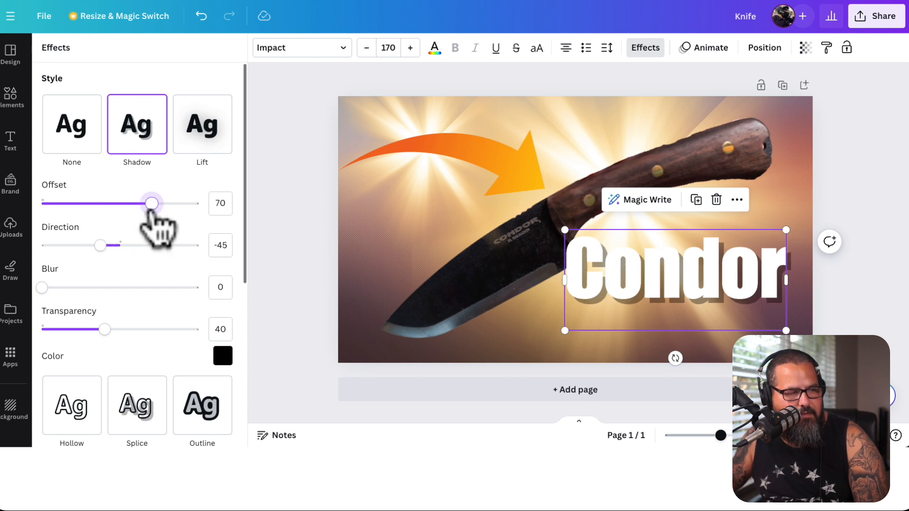
pyautogui.scroll(-1, 107, 326)
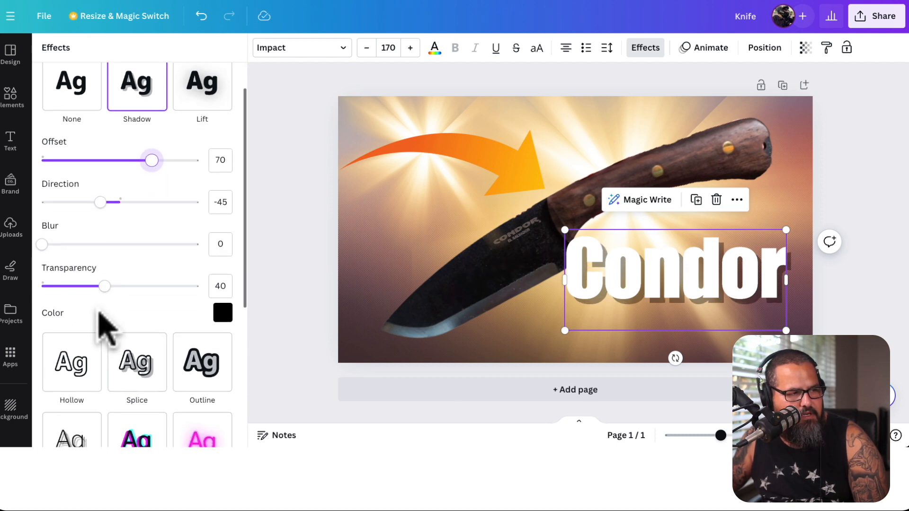
pyautogui.moveTo(105, 287); pyautogui.dragTo(141, 292)
# Convert the Condor heading to uppercase, then reduce it to size 151 and move it near the page's right edge under the handle
pyautogui.click(700, 296)
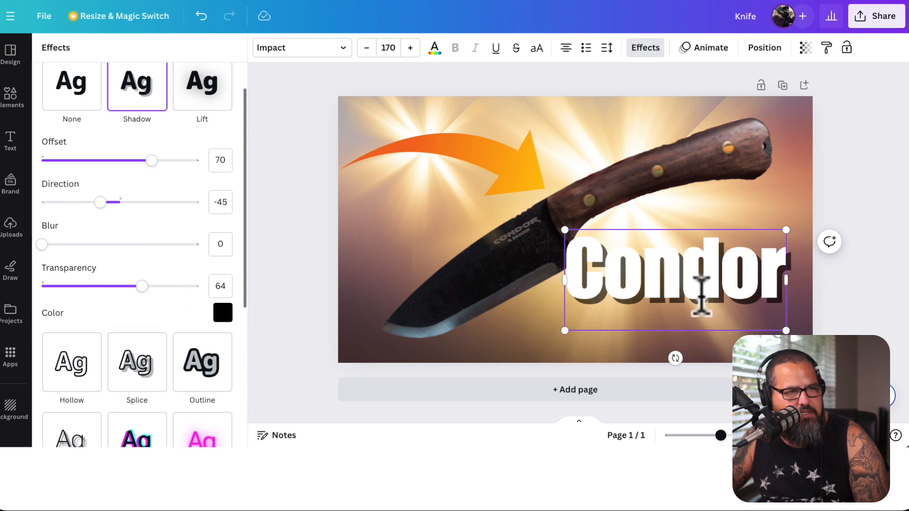
pyautogui.click(663, 288)
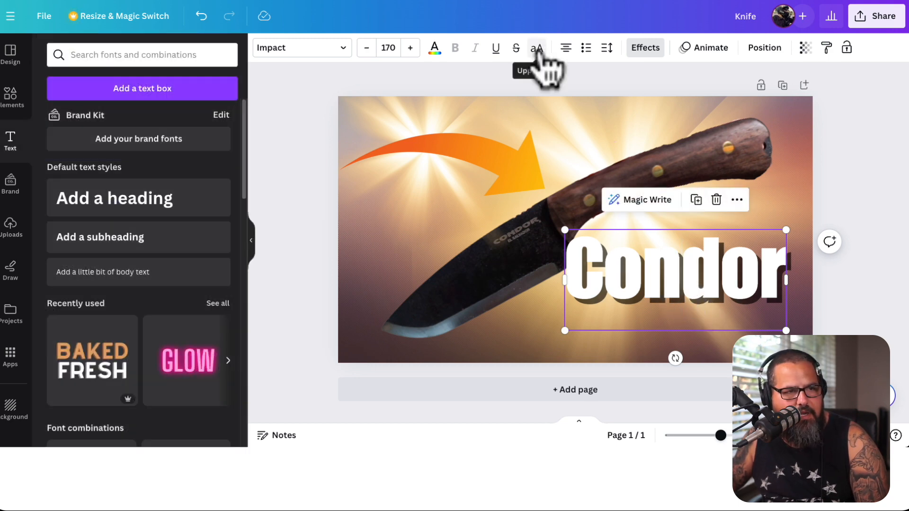
pyautogui.click(537, 47)
pyautogui.moveTo(786, 230); pyautogui.dragTo(767, 243)
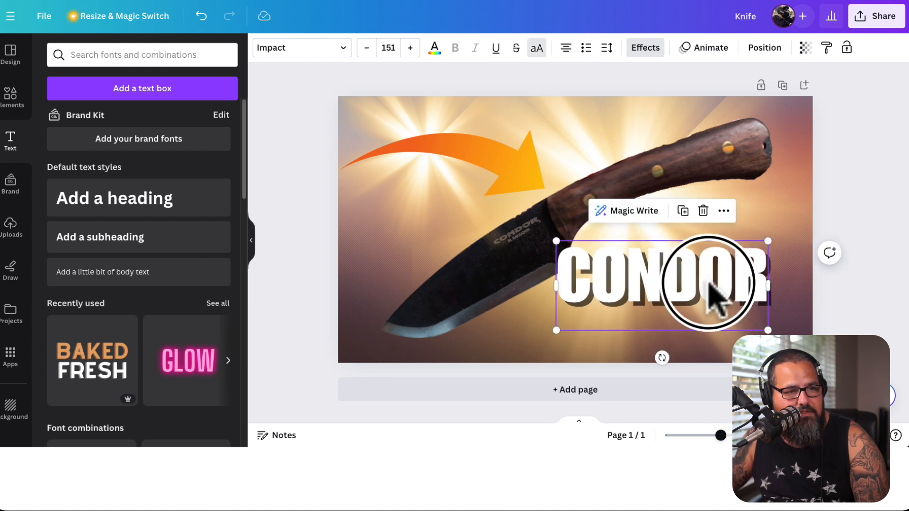
pyautogui.moveTo(710, 274); pyautogui.dragTo(744, 262)
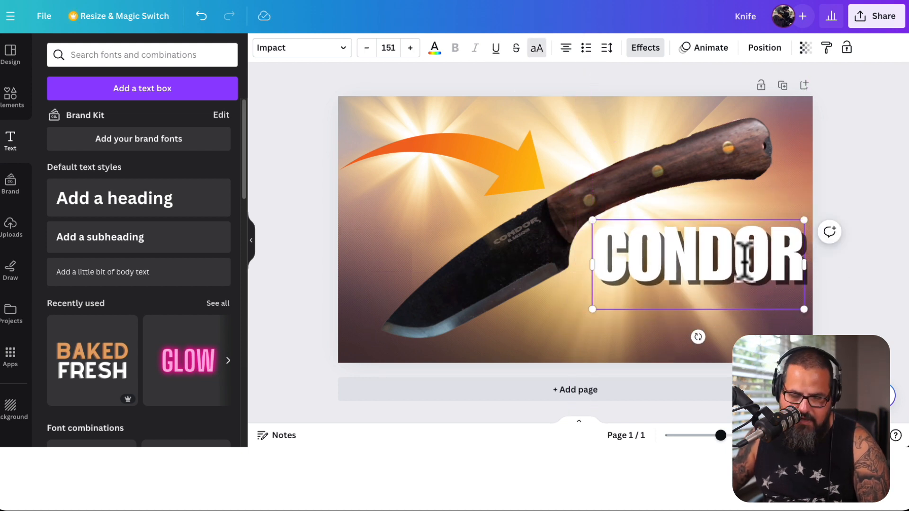
# Duplicate the CONDOR heading below itself, change the copy's text to "KNIFE REVIEW" and shrink it to size 115, right-aligned under CONDOR
pyautogui.moveTo(748, 313); pyautogui.dragTo(675, 325)
pyautogui.write('KNIFE REVIEW')
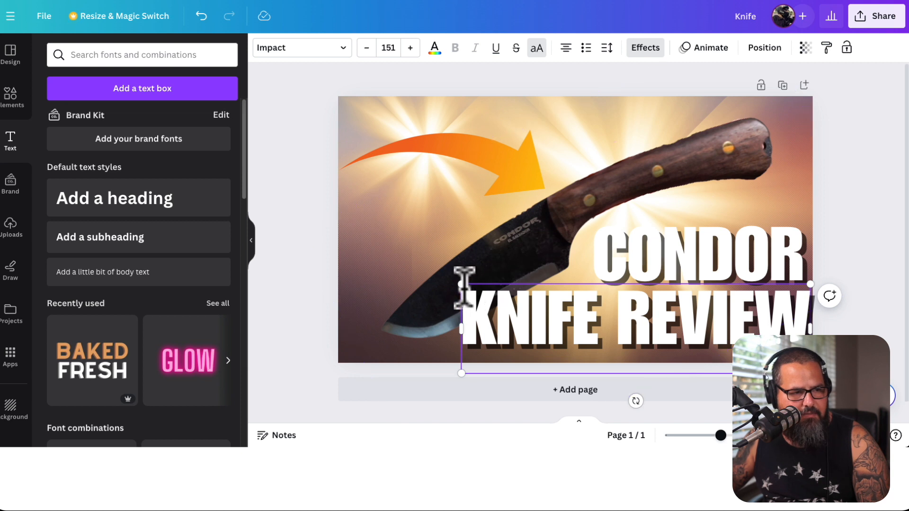
pyautogui.moveTo(462, 286); pyautogui.dragTo(540, 286)
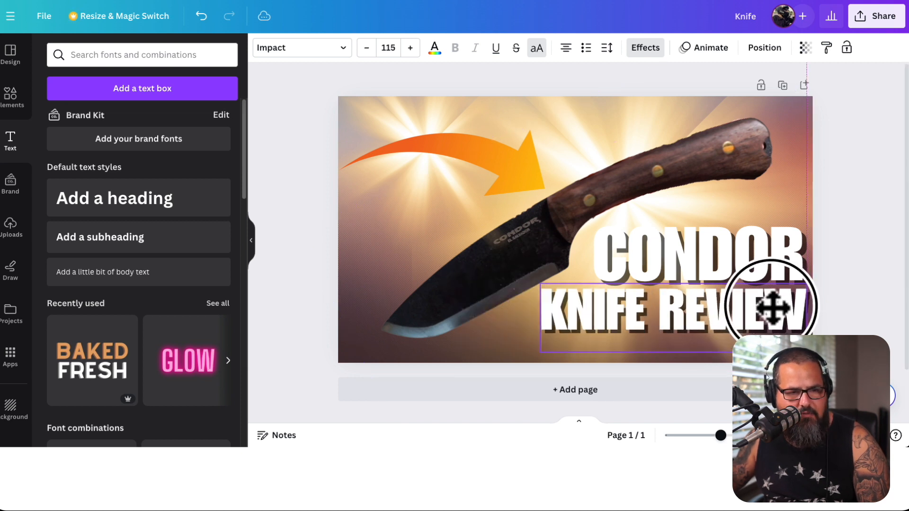
# Change the CONDOR heading's text color to bright red
pyautogui.click(776, 264)
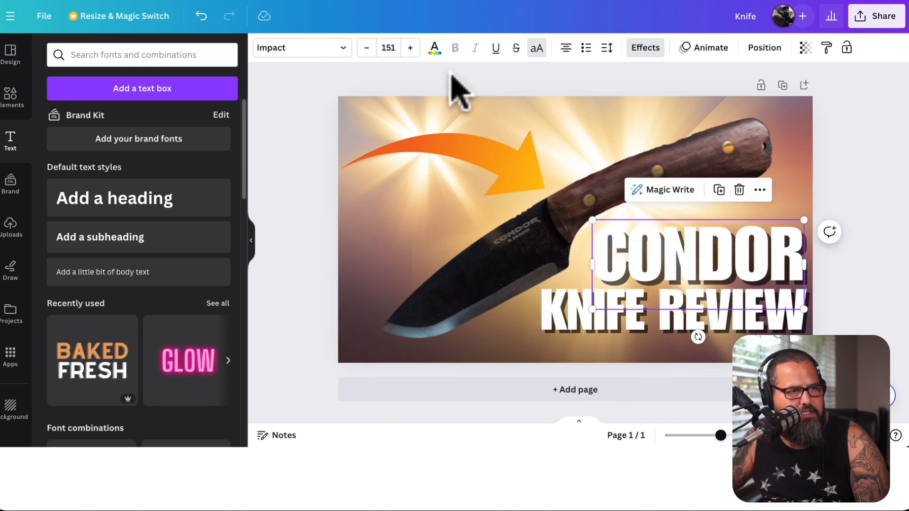
pyautogui.click(433, 49)
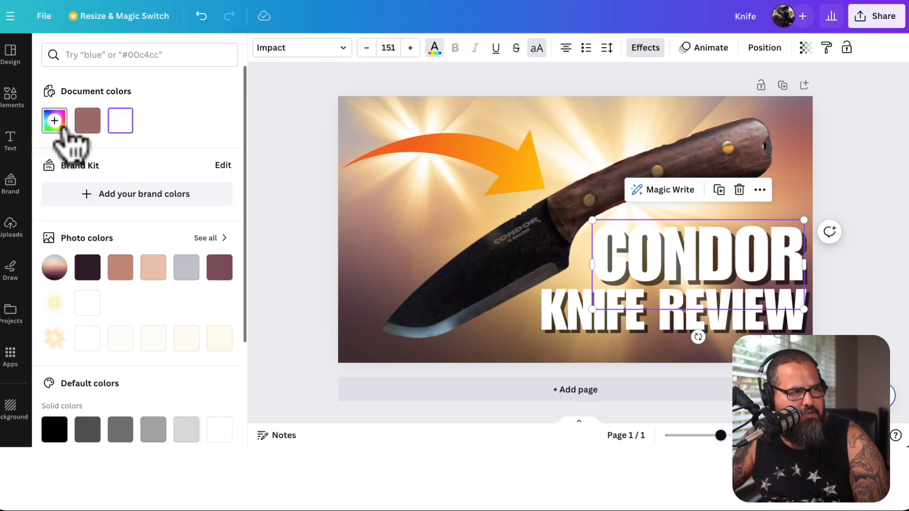
pyautogui.click(61, 126)
pyautogui.moveTo(152, 168); pyautogui.dragTo(186, 164)
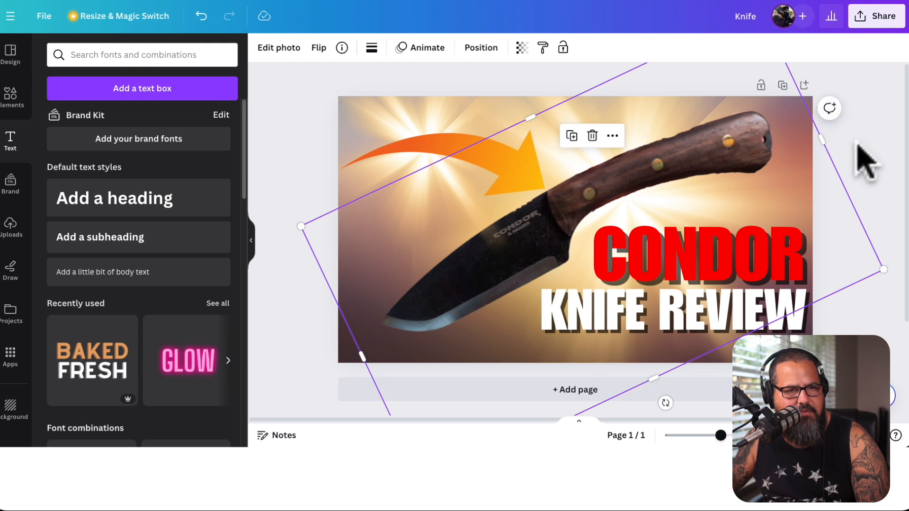
pyautogui.click(871, 164)
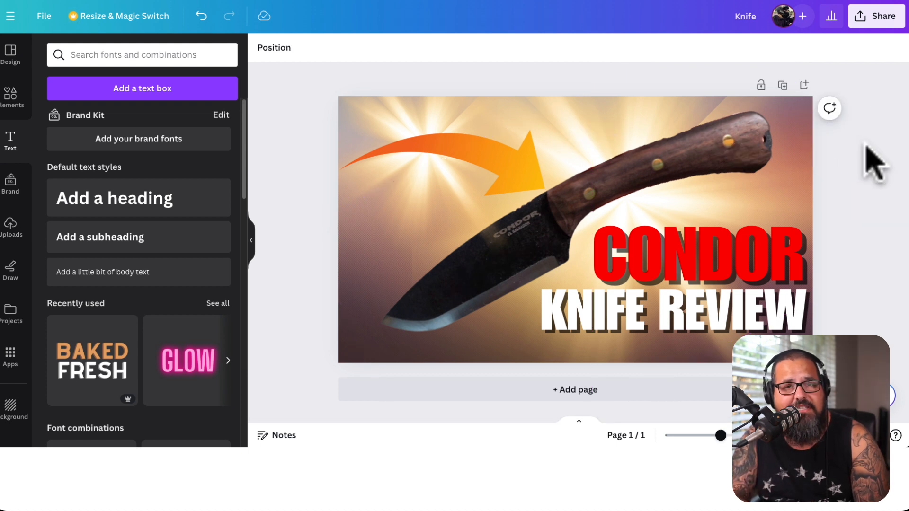